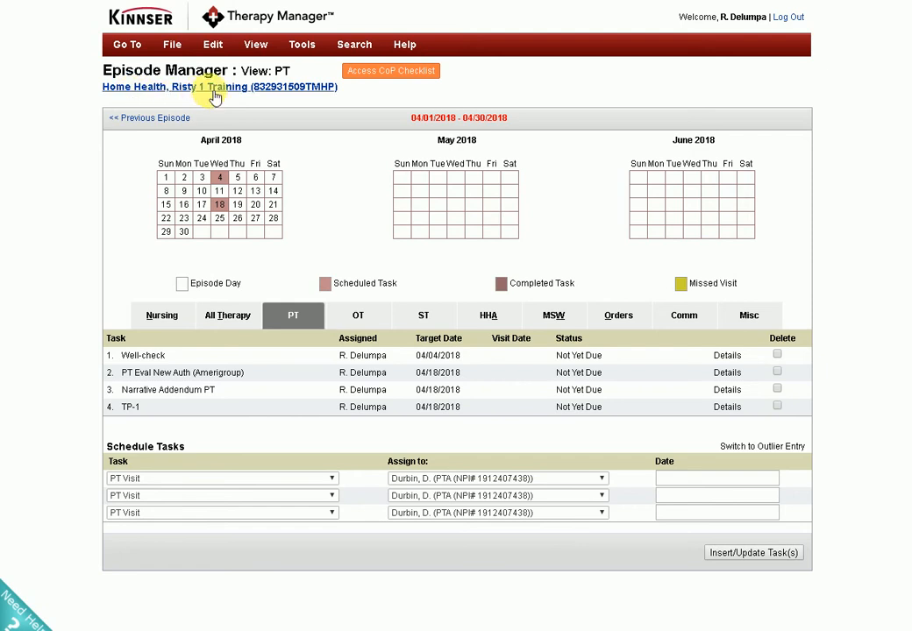
# Open the PT Eval New Auth (Amerigroup) form by way of that task's details.
pyautogui.moveTo(346, 358)
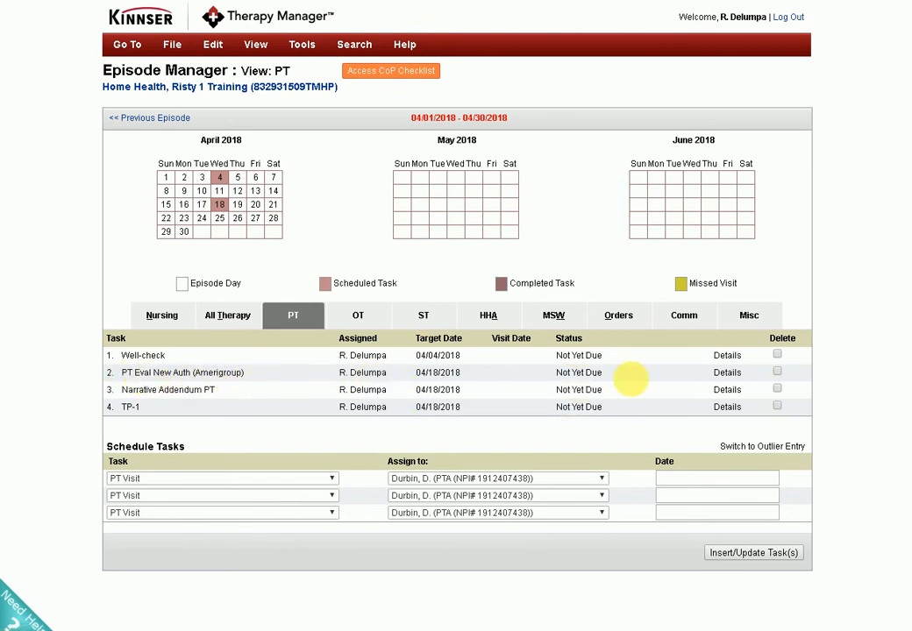
pyautogui.click(728, 374)
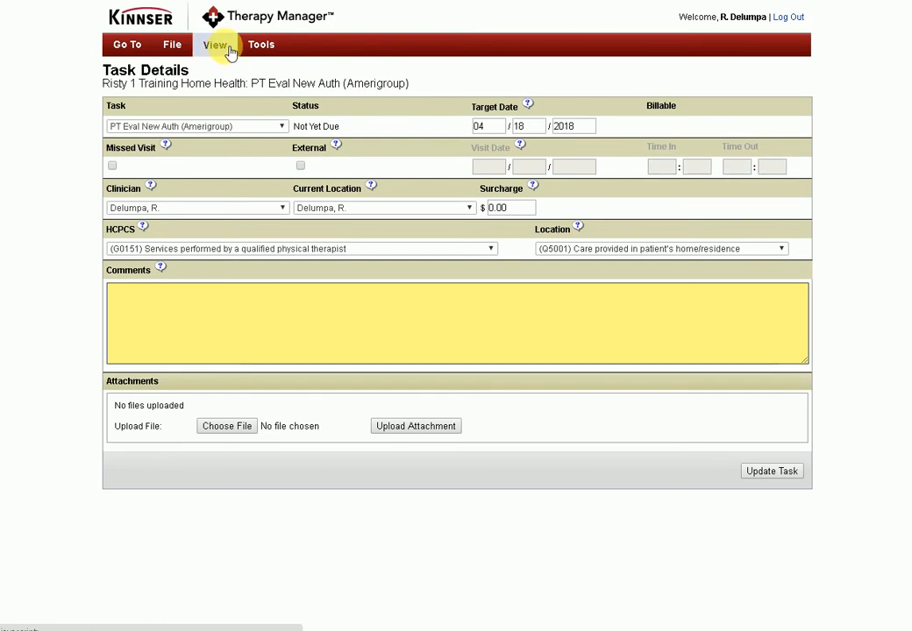
pyautogui.click(214, 47)
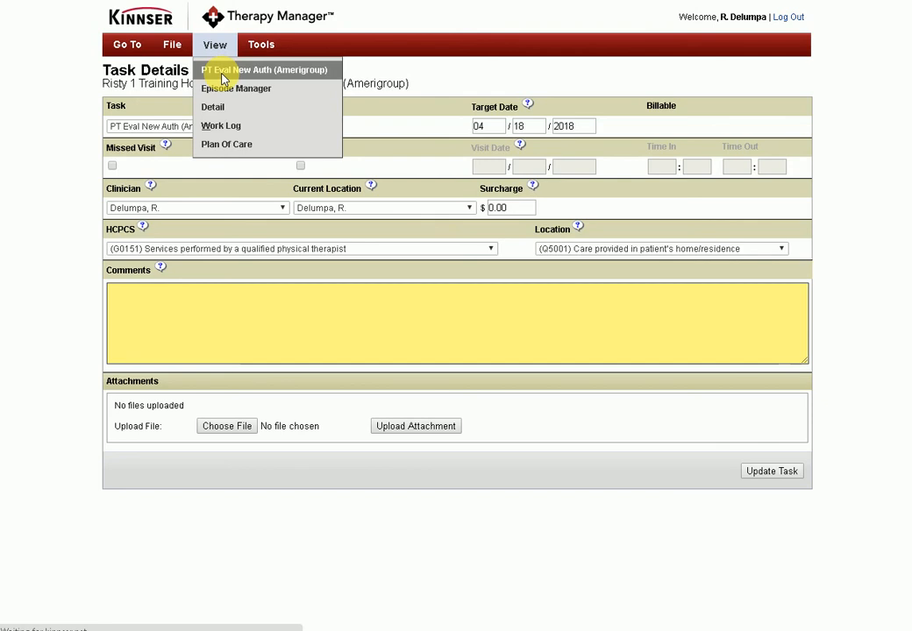
pyautogui.click(245, 72)
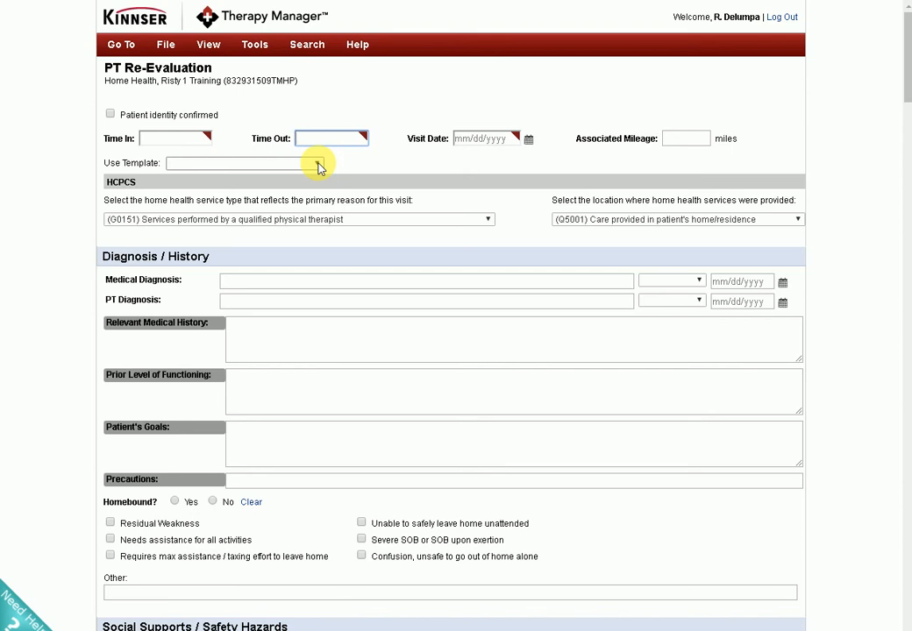
# Apply the "Pedia Dec, Dec 20160917" template to the re-evaluation and mark the patient identity as confirmed.
pyautogui.click(318, 164)
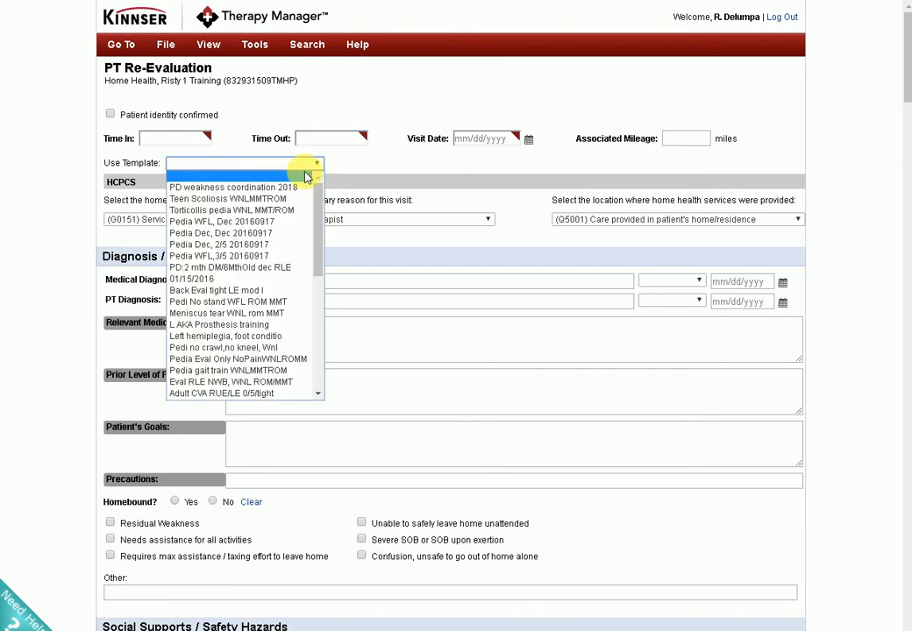
pyautogui.moveTo(319, 197)
pyautogui.mouseDown()
pyautogui.moveTo(321, 208)
pyautogui.moveTo(315, 194)
pyautogui.mouseUp()
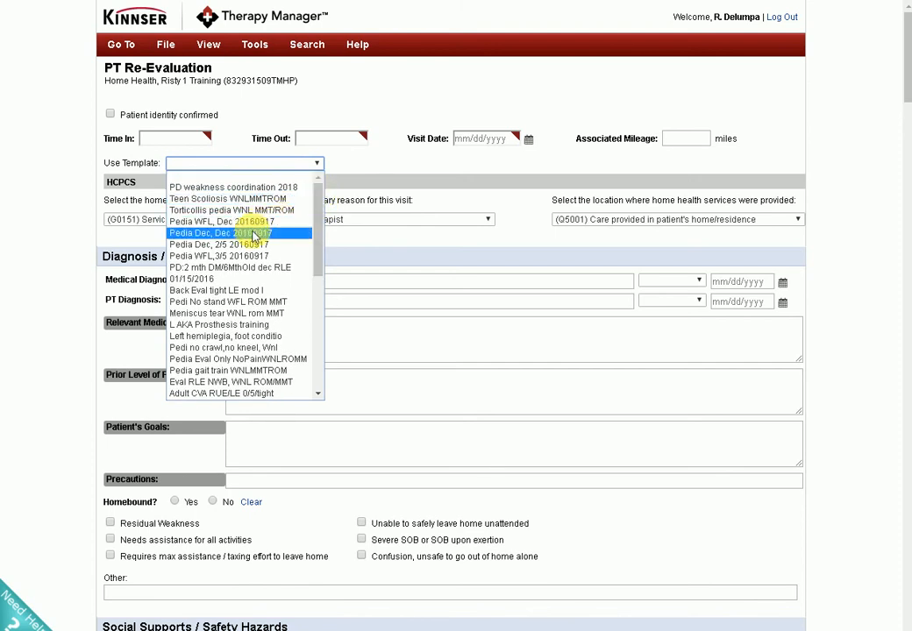
pyautogui.click(238, 235)
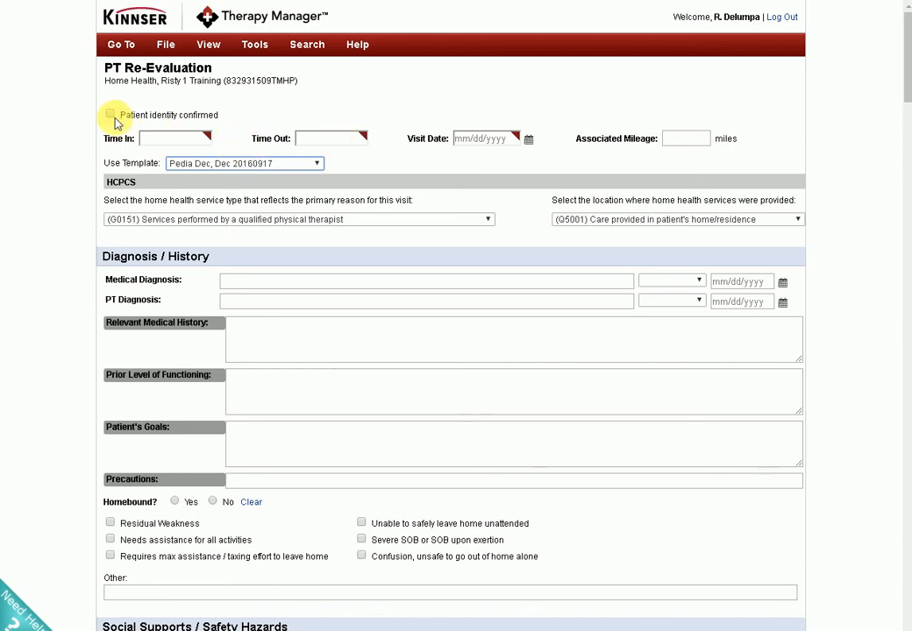
pyautogui.click(109, 80)
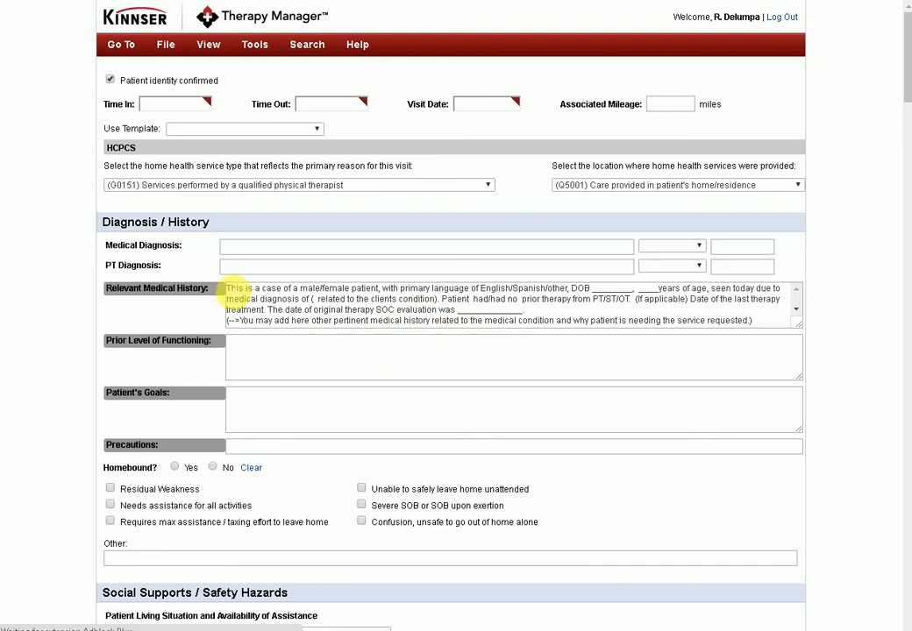
# Read the template text in Relevant Medical History, including its medical diagnosis placeholder.
pyautogui.scroll(-6, 234, 291)
pyautogui.scroll(6, 275, 260)
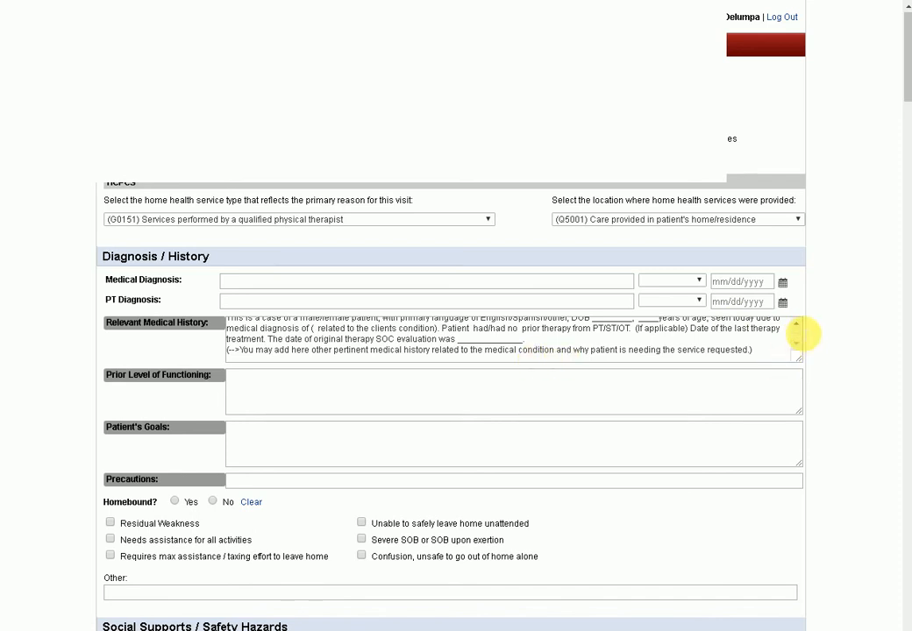
pyautogui.scroll(-1, 247, 336)
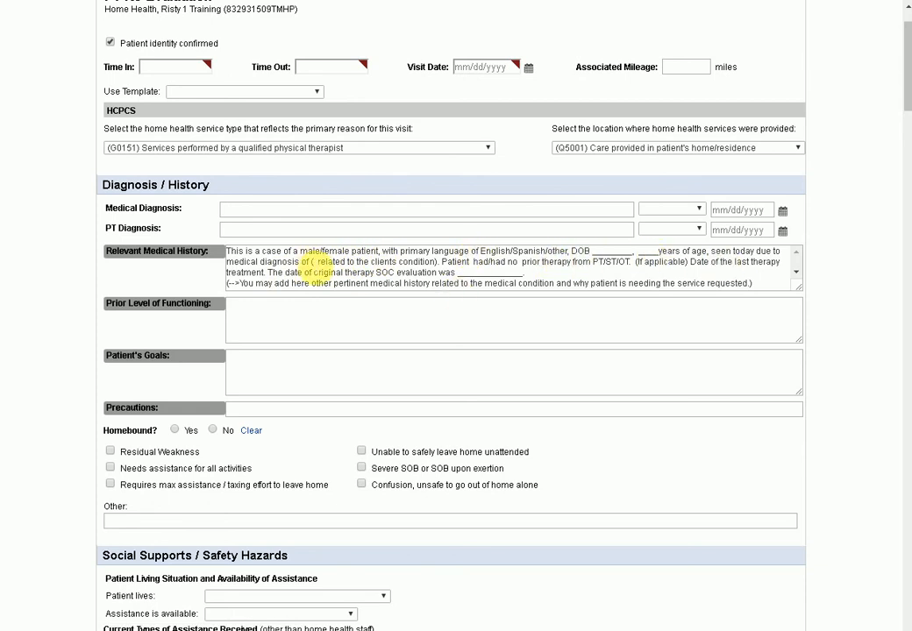
pyautogui.moveTo(309, 263); pyautogui.dragTo(436, 264)
pyautogui.click(368, 213)
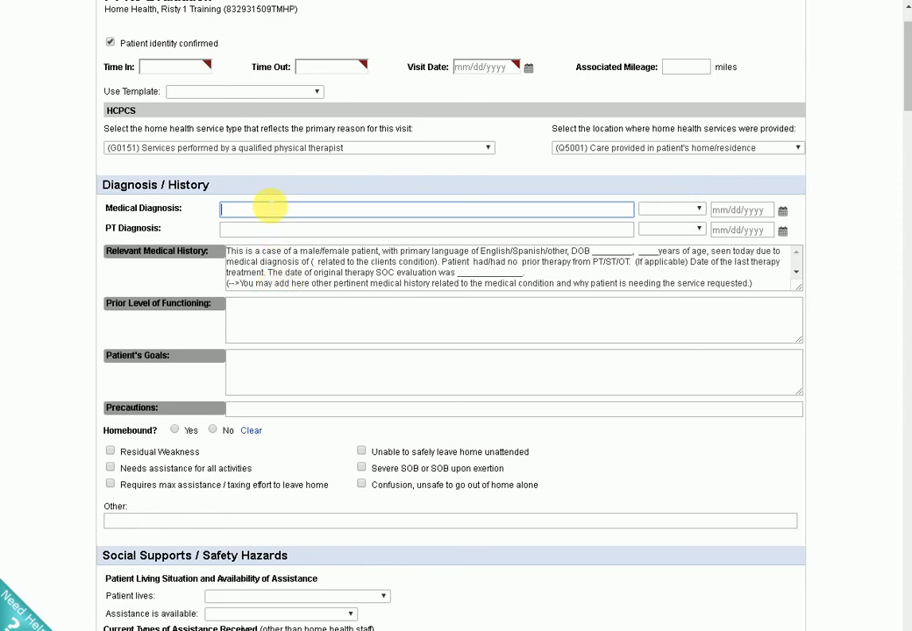
# Set the visit's time in to 11:00, time out to 11:55 and visit date to 04/18/2018.
pyautogui.click(161, 71)
pyautogui.write('11:00')
pyautogui.press('Tab')
pyautogui.write('11:')
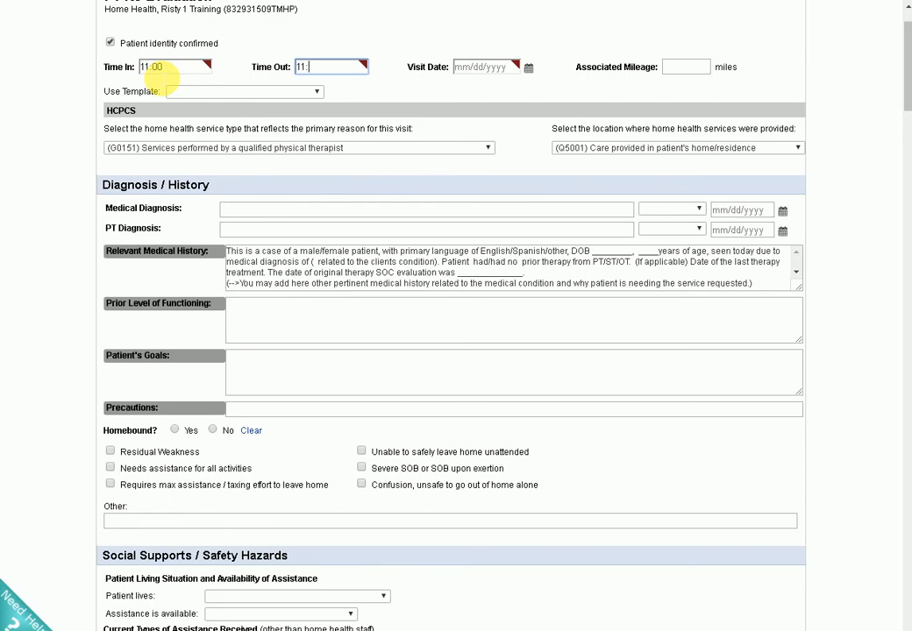
pyautogui.write('55')
pyautogui.press('Tab')
pyautogui.click(529, 70)
pyautogui.click(529, 70)
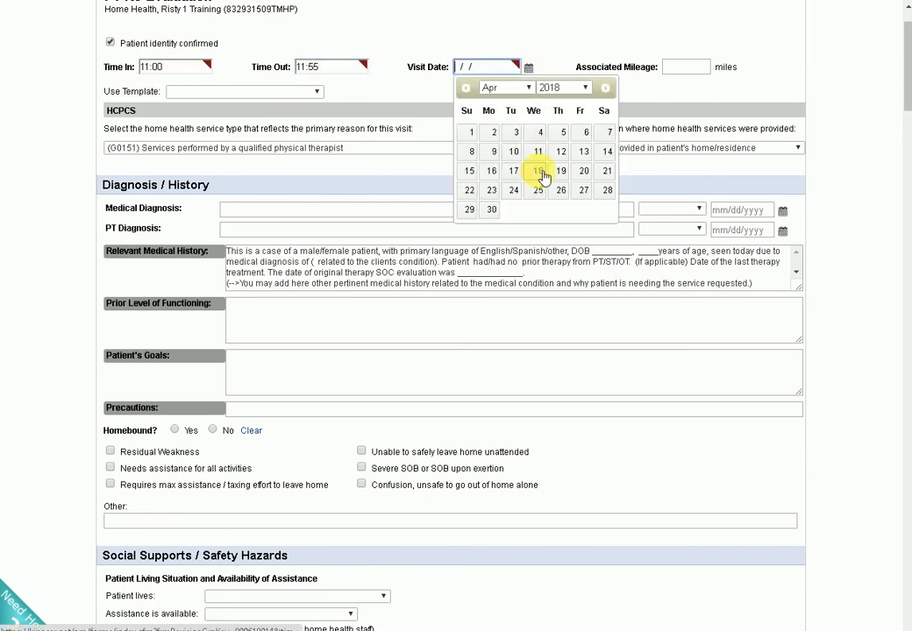
pyautogui.click(539, 172)
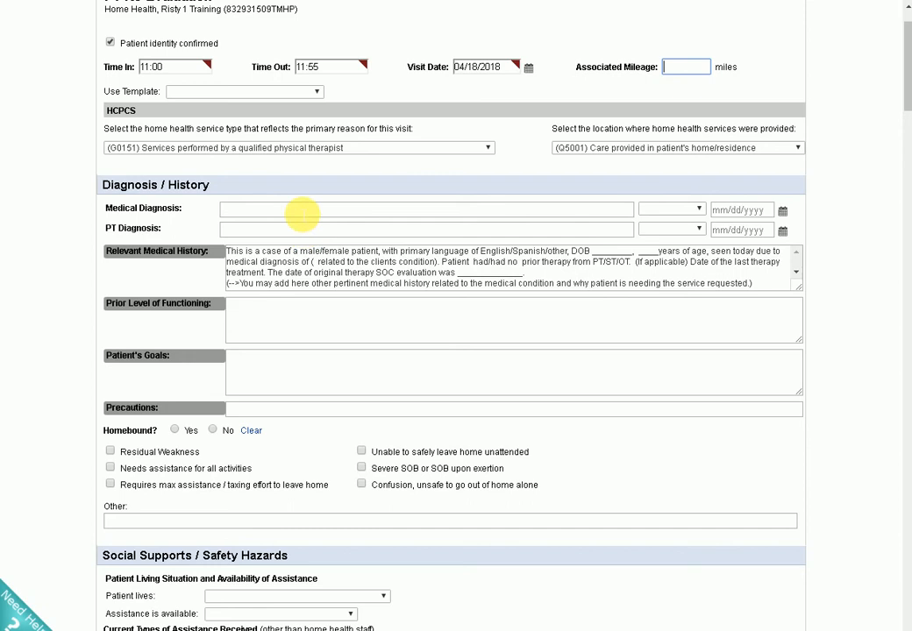
# Review the form down to the treatment goals and read the whole Clinical Statement of Assessment Findings and Recommendations template text.
pyautogui.scroll(-6, 421, 372)
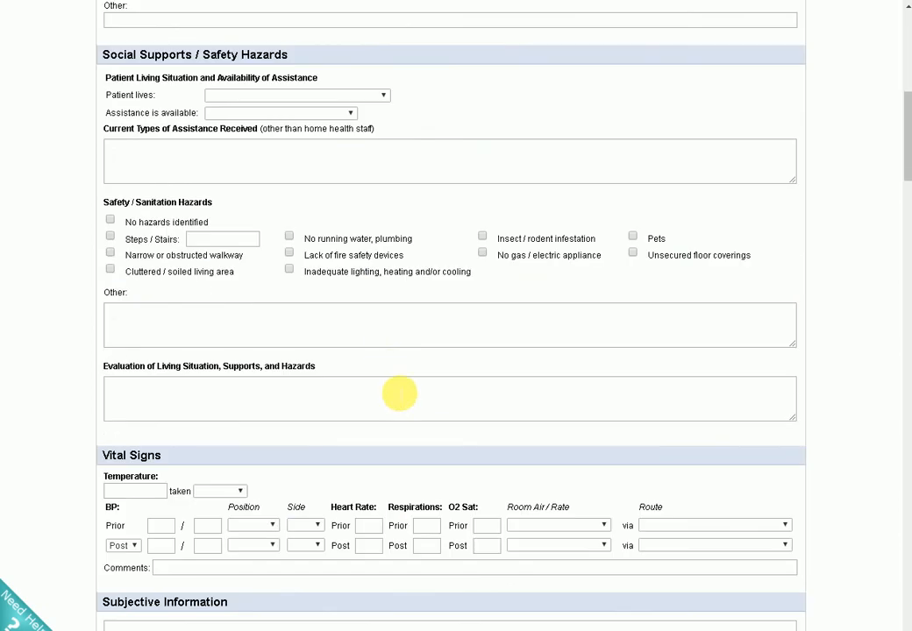
pyautogui.scroll(-11, 393, 389)
pyautogui.scroll(-18, 381, 433)
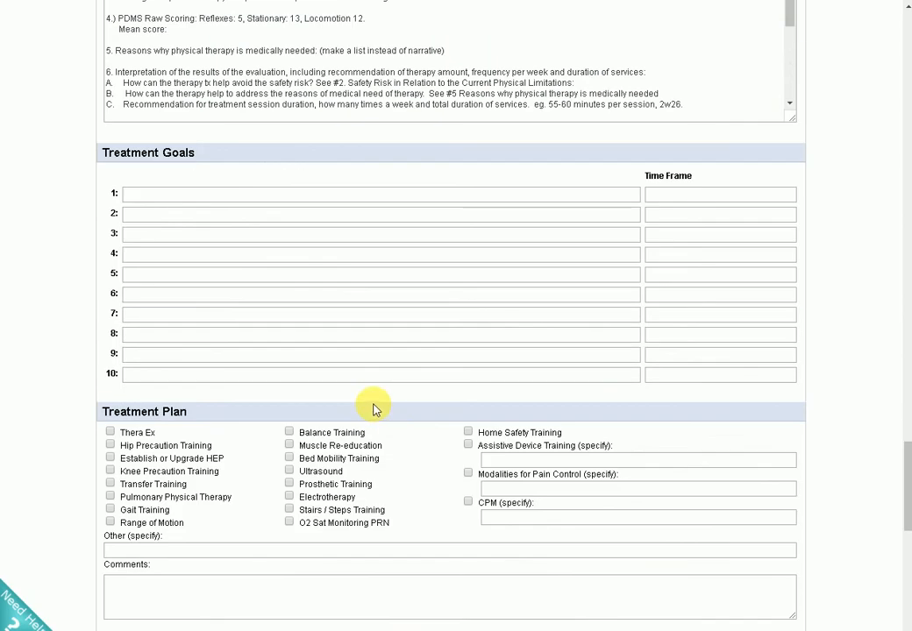
pyautogui.scroll(4, 373, 410)
pyautogui.scroll(1, 366, 271)
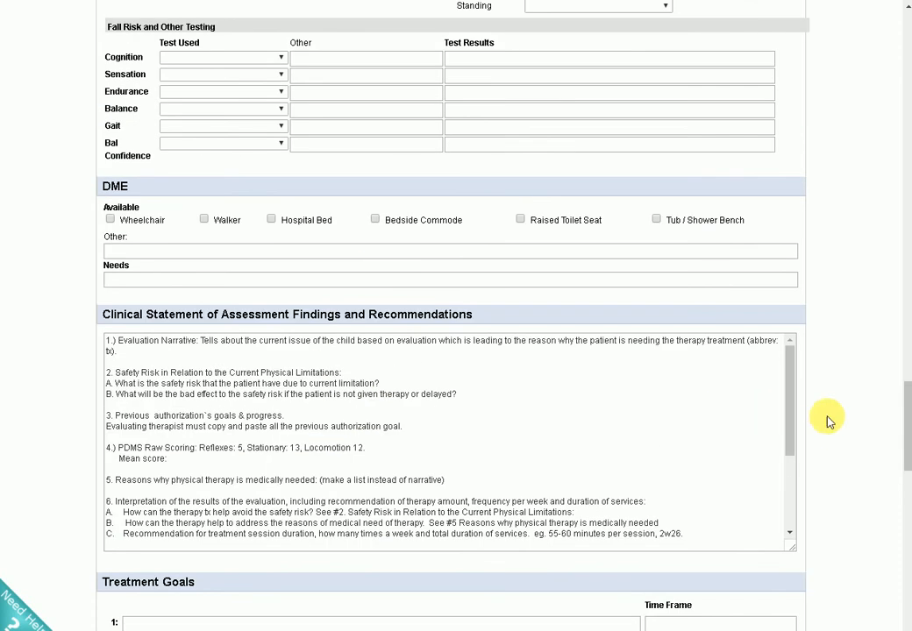
pyautogui.click(107, 341)
pyautogui.moveTo(107, 341); pyautogui.dragTo(342, 417)
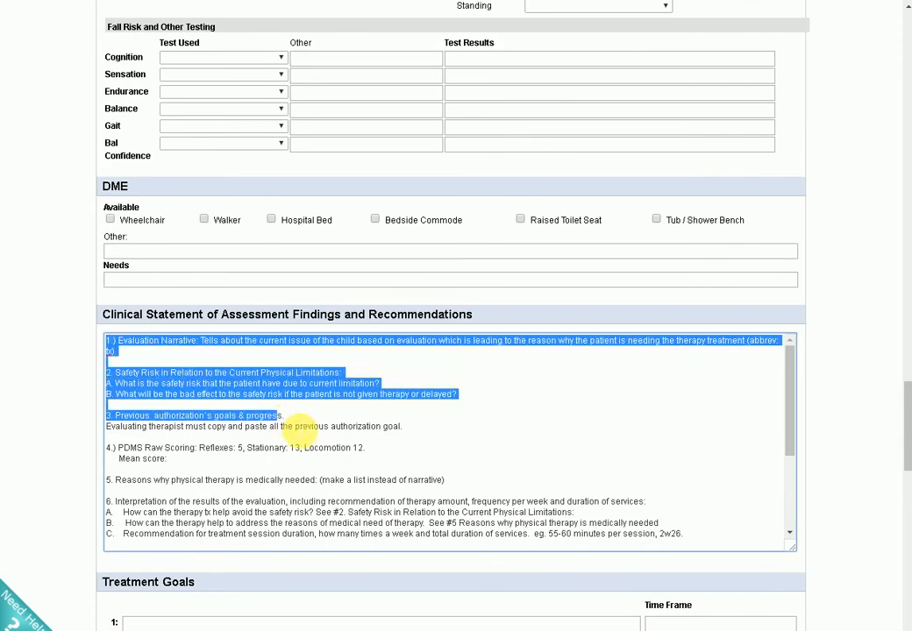
pyautogui.click(415, 456)
pyautogui.scroll(-3, 415, 456)
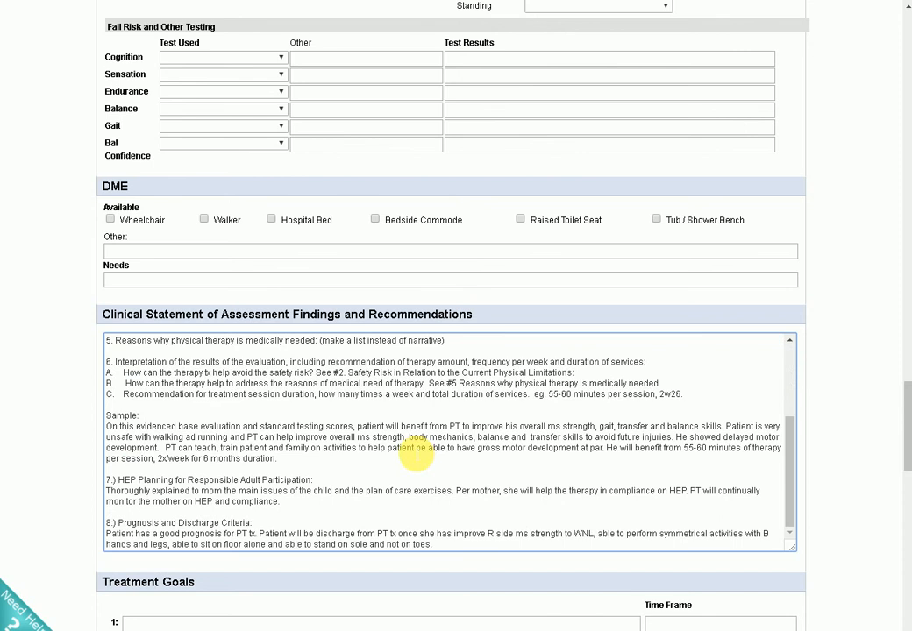
pyautogui.scroll(3, 415, 456)
pyautogui.moveTo(110, 347); pyautogui.dragTo(780, 568)
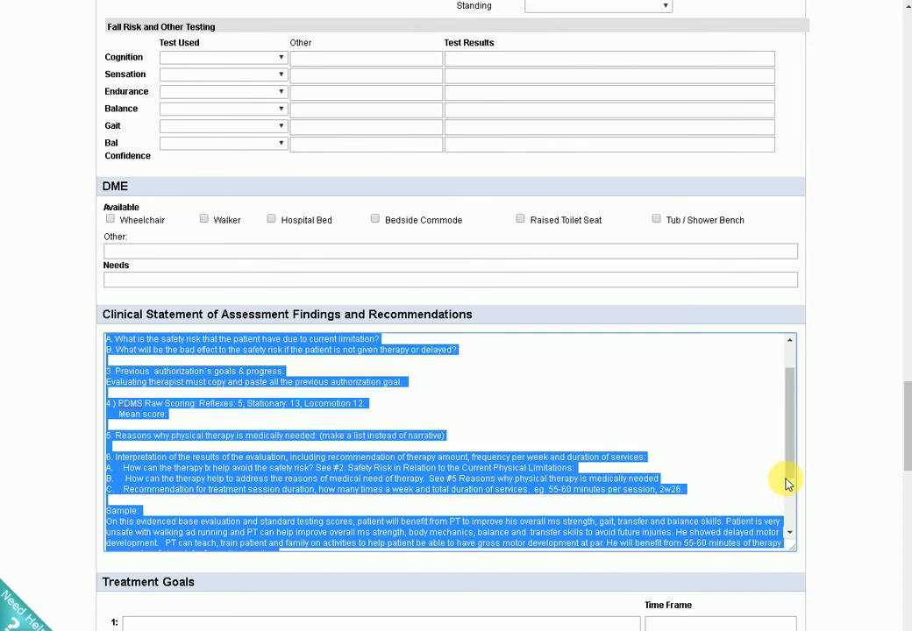
pyautogui.moveTo(792, 463); pyautogui.dragTo(791, 508)
# Replace the entire Clinical Statement of Assessment Findings and Recommendations text with "Please see addendum on today`s date.".
pyautogui.click(274, 441)
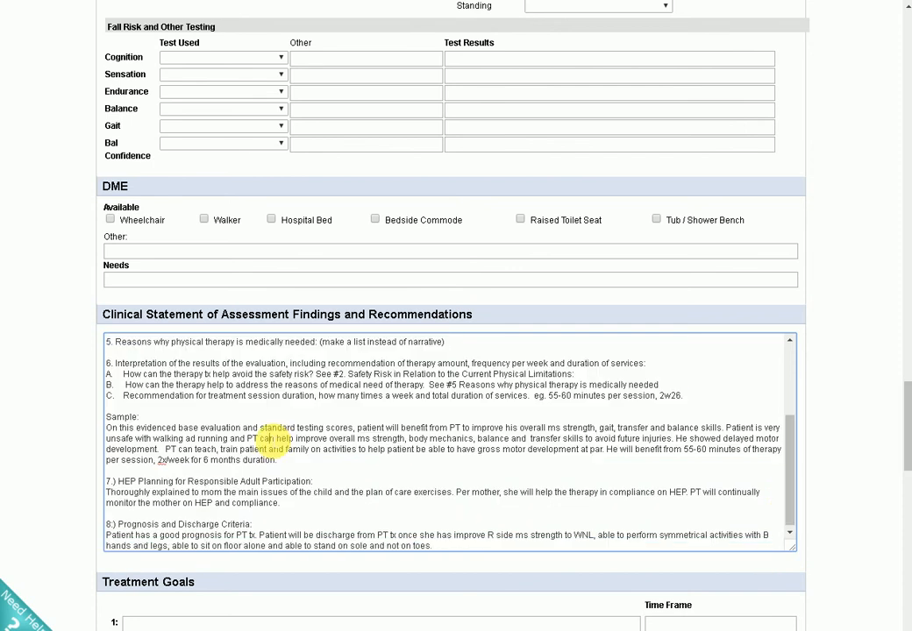
pyautogui.hotkey('ctrl', 'a')
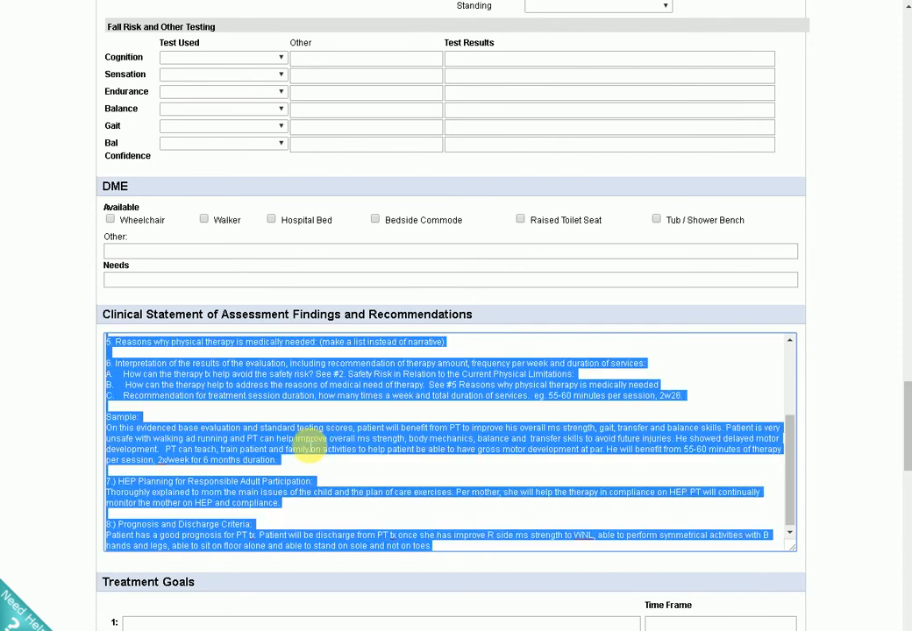
pyautogui.press('BackSpace')
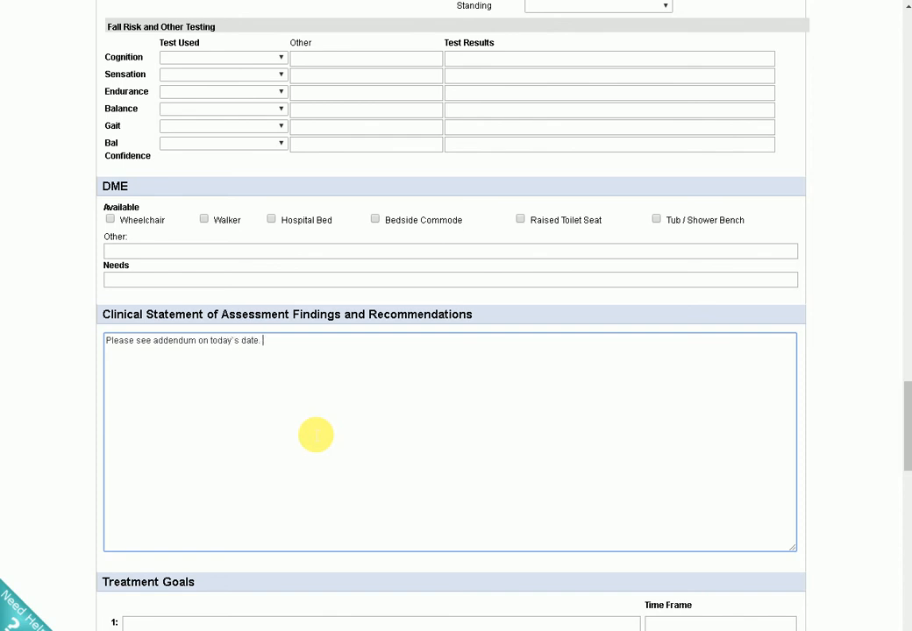
pyautogui.scroll(-3, 230, 368)
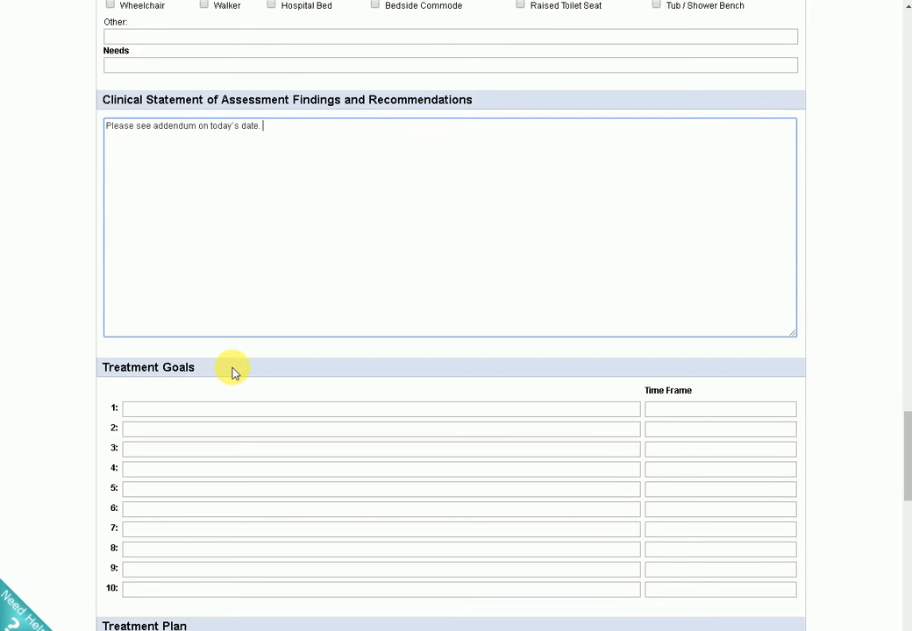
pyautogui.scroll(3, 281, 332)
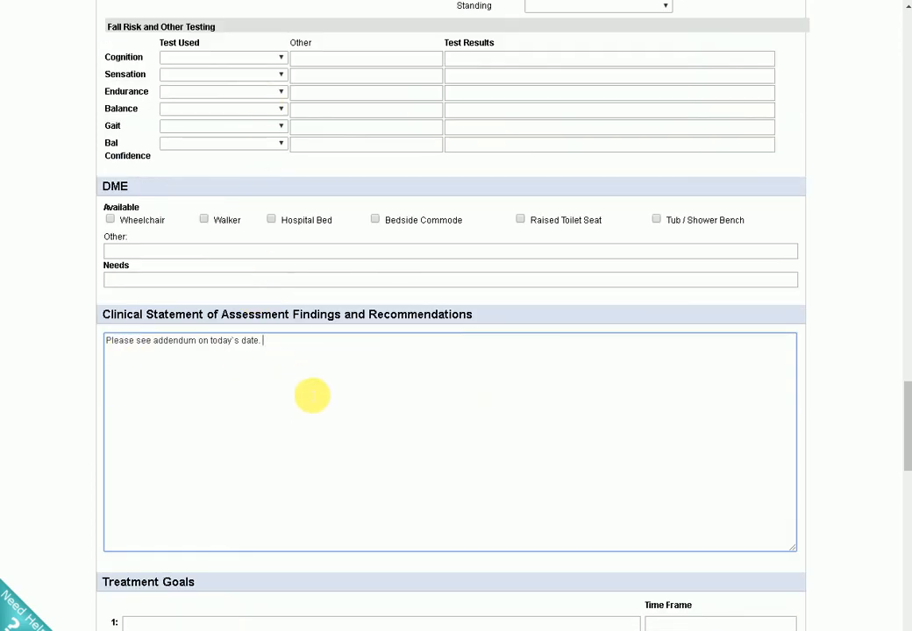
# Check the remaining care coordination, frequency and discharge plan sections, and save the PT re-evaluation.
pyautogui.scroll(-12, 303, 382)
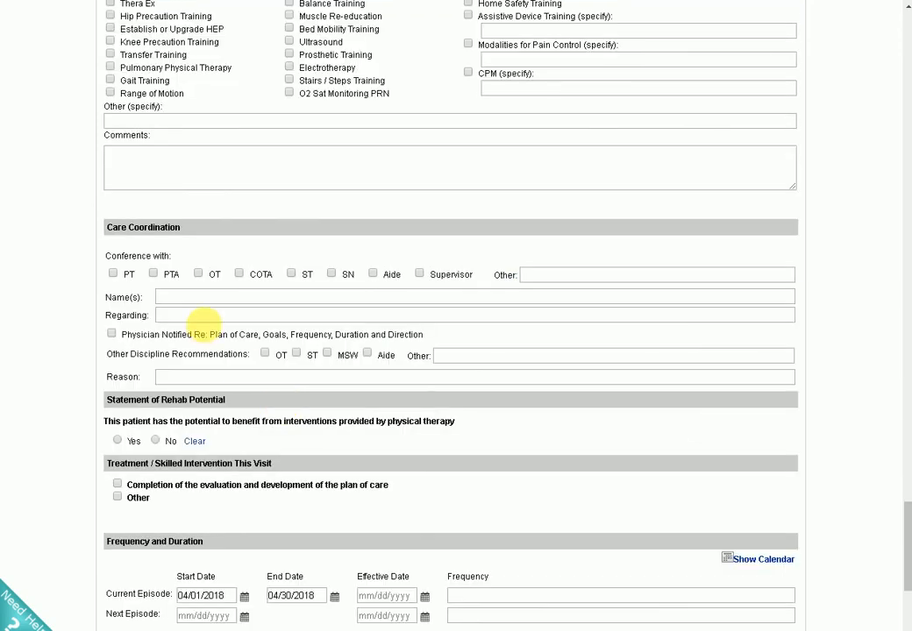
pyautogui.scroll(-3, 201, 321)
pyautogui.click(479, 393)
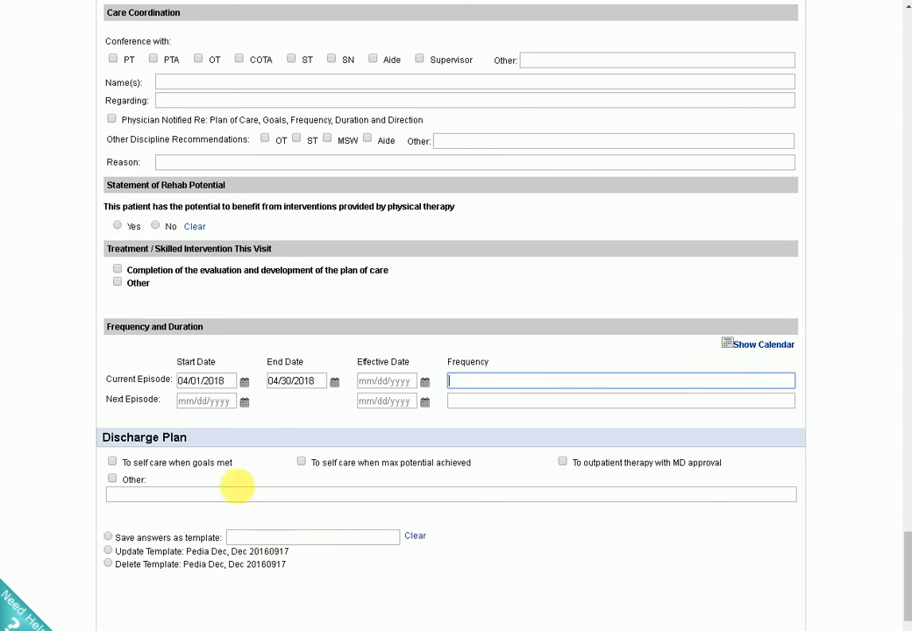
pyautogui.scroll(-1, 350, 504)
pyautogui.click(682, 621)
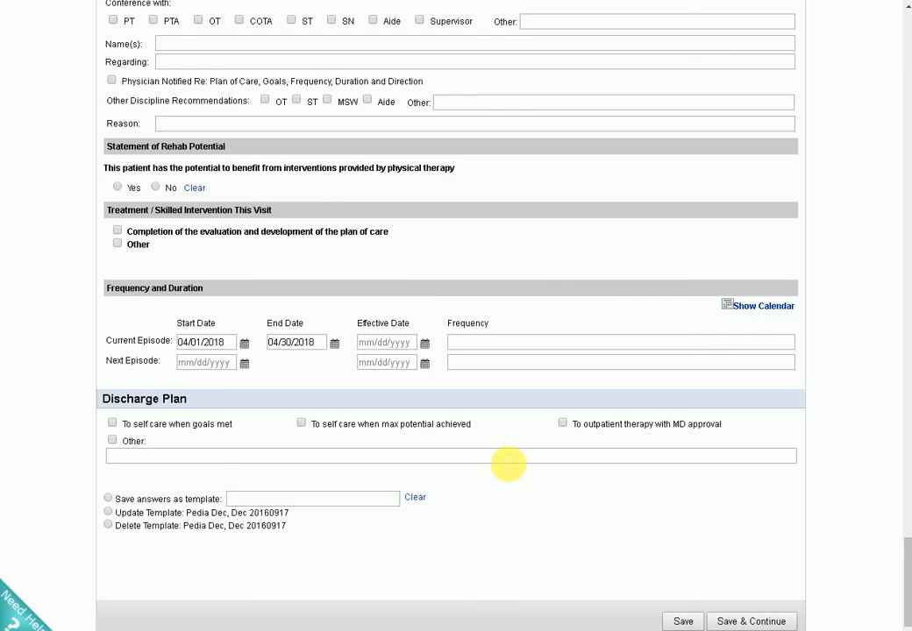
pyautogui.scroll(12, 505, 462)
pyautogui.scroll(15, 198, 217)
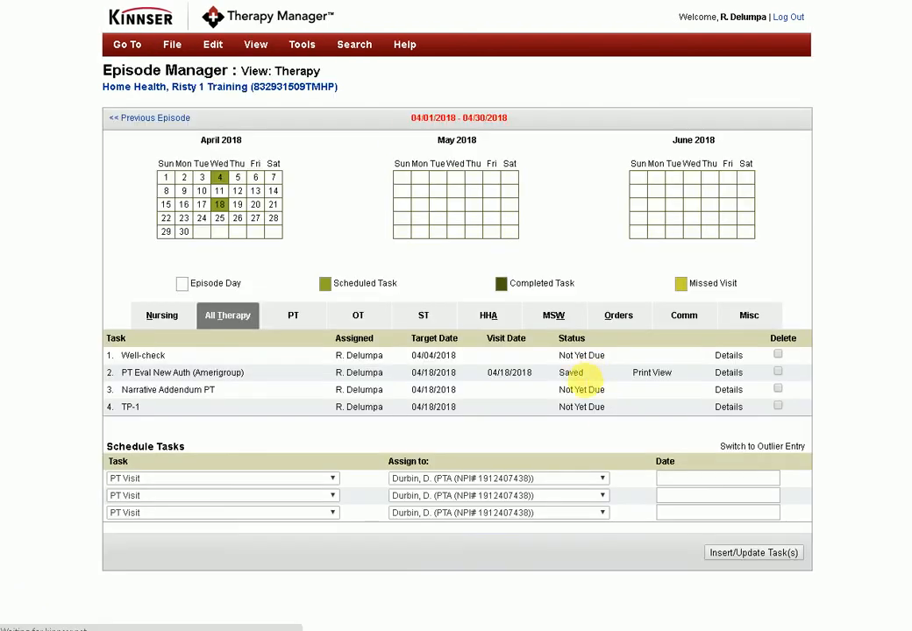
# Open the Narrative Addendum PT form by way of that task's details.
pyautogui.click(569, 389)
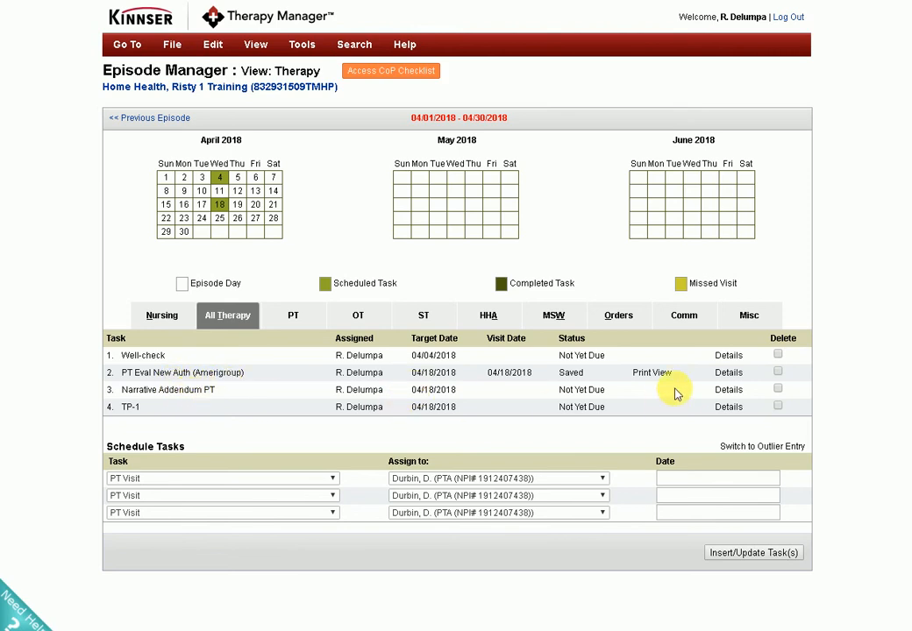
pyautogui.click(727, 391)
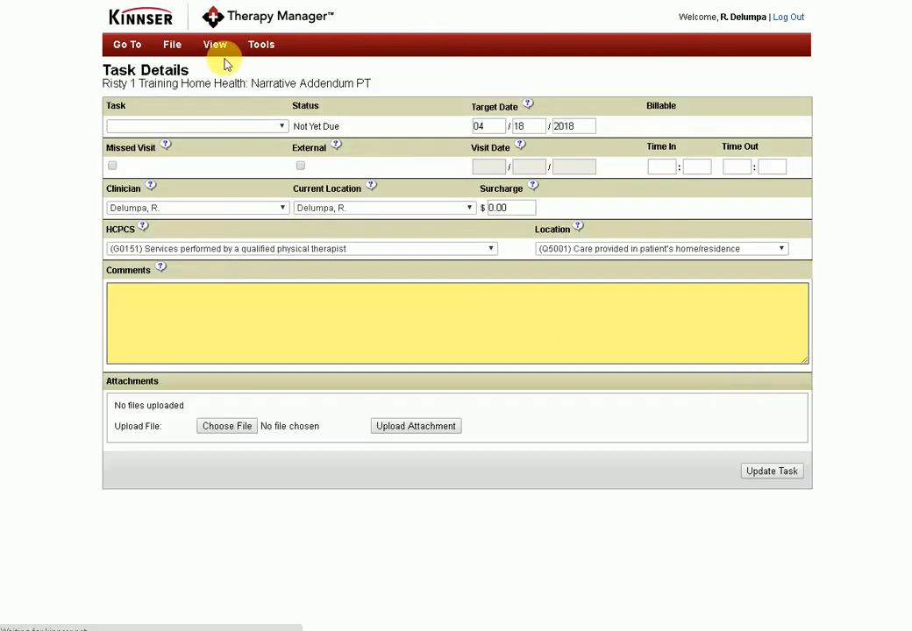
pyautogui.click(225, 51)
pyautogui.click(225, 51)
pyautogui.moveTo(225, 51)
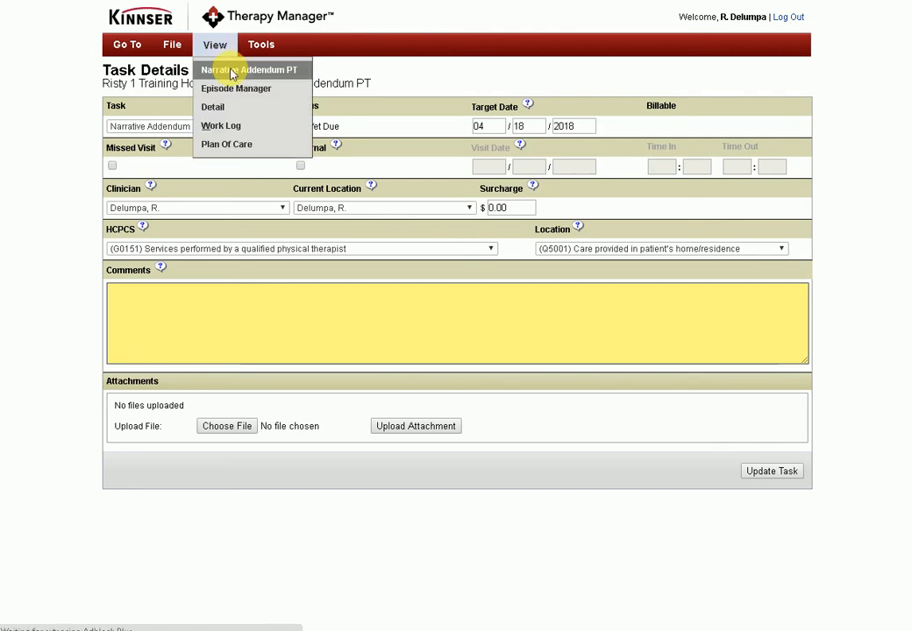
pyautogui.click(232, 74)
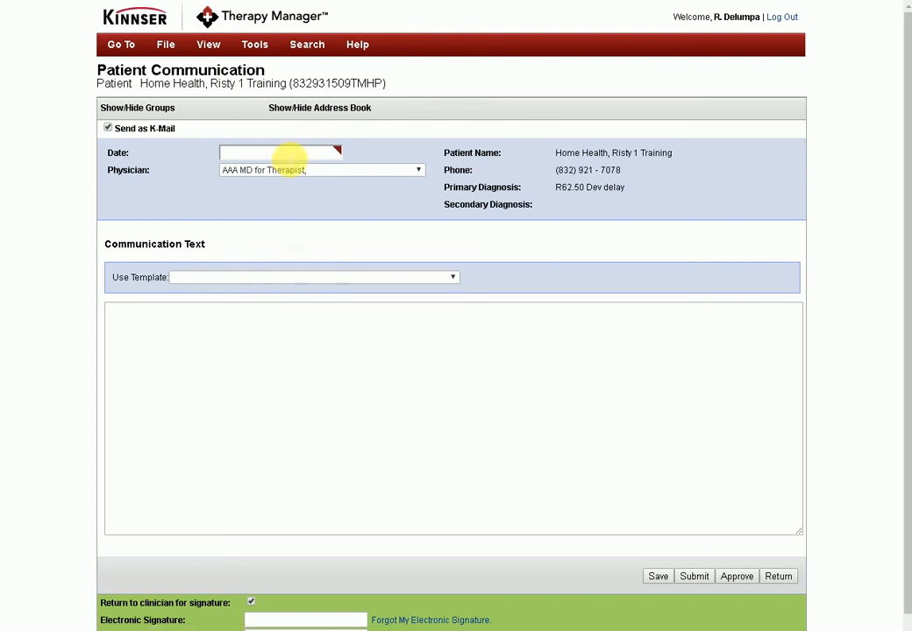
# Turn off Send as K-Mail and set the communication date to 04/18/2018.
pyautogui.click(108, 129)
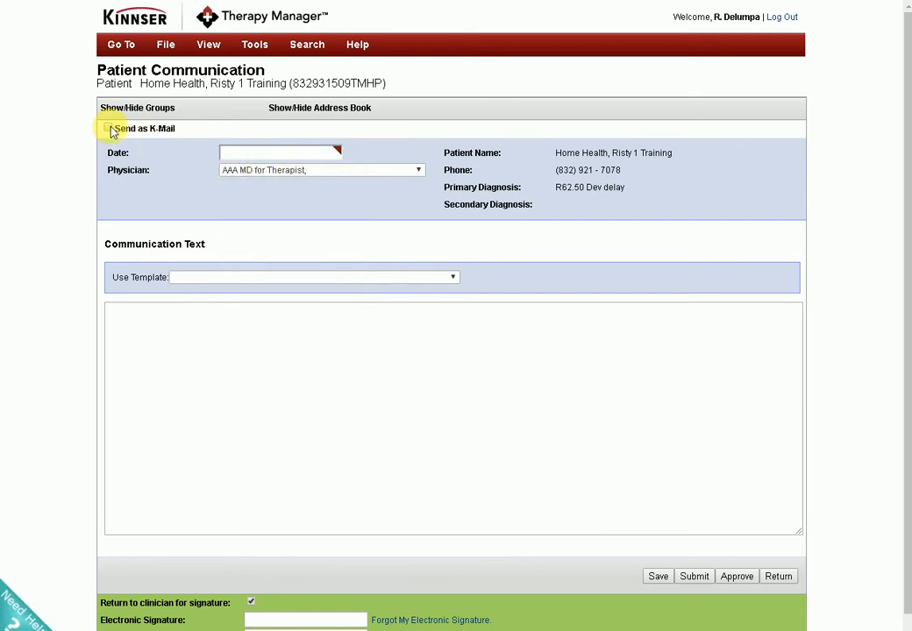
pyautogui.click(259, 156)
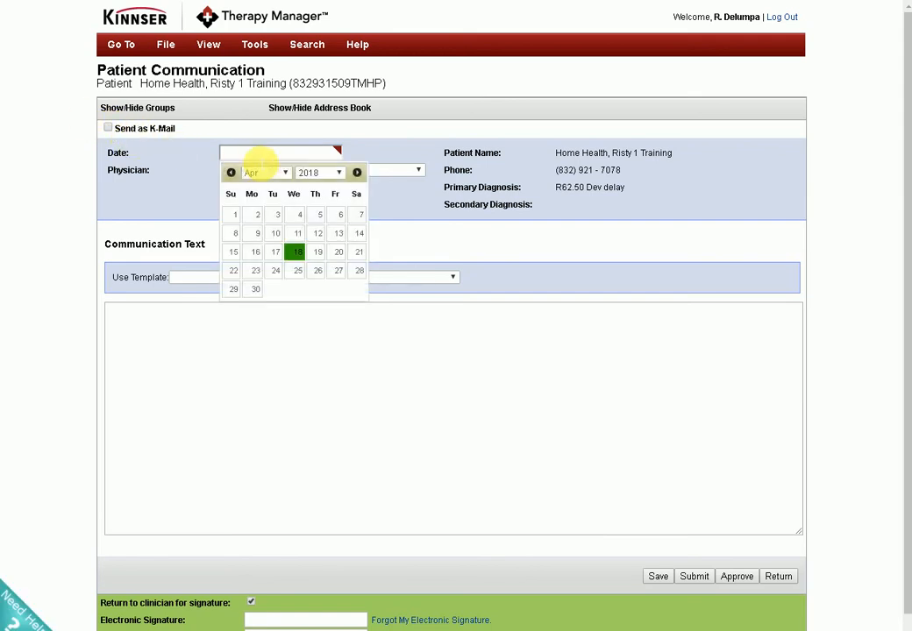
pyautogui.click(298, 251)
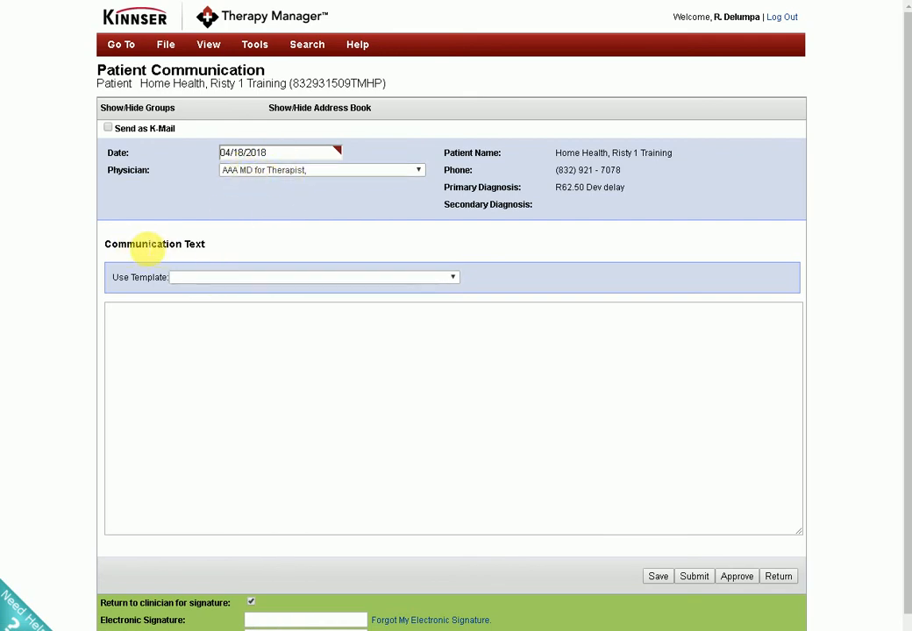
# Load the ADDENDUM PT_BOT 2 template into the communication text.
pyautogui.click(204, 281)
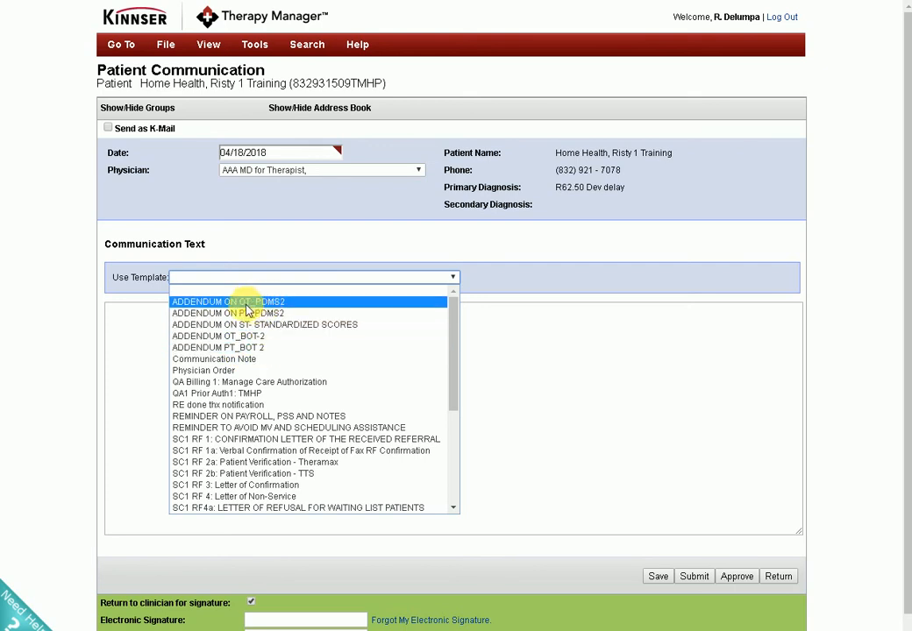
pyautogui.click(254, 350)
pyautogui.scroll(5, 337, 395)
pyautogui.scroll(5, 452, 421)
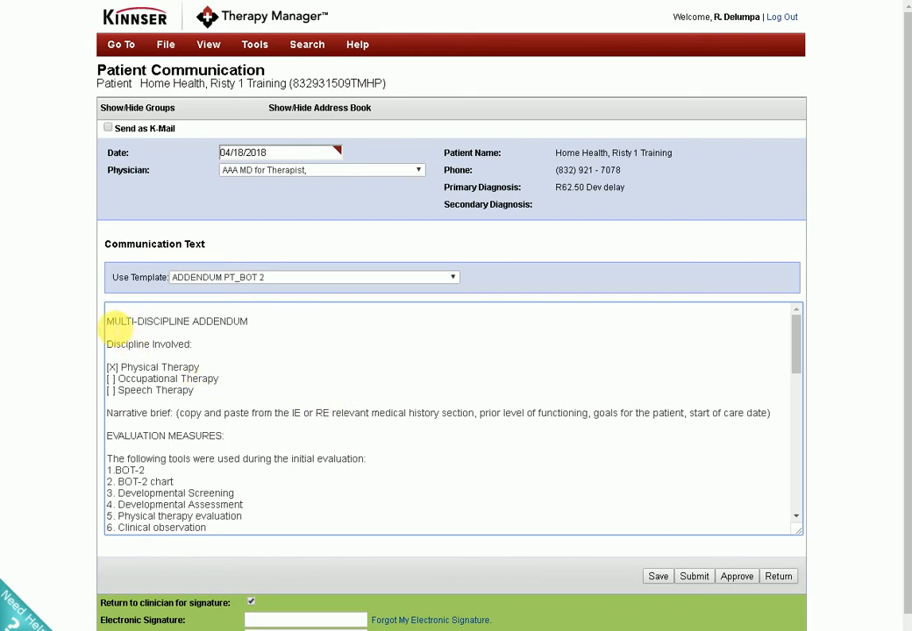
# Delete the whole Narrative brief line with its copy-and-paste instruction above EVALUATION MEASURES.
pyautogui.click(114, 327)
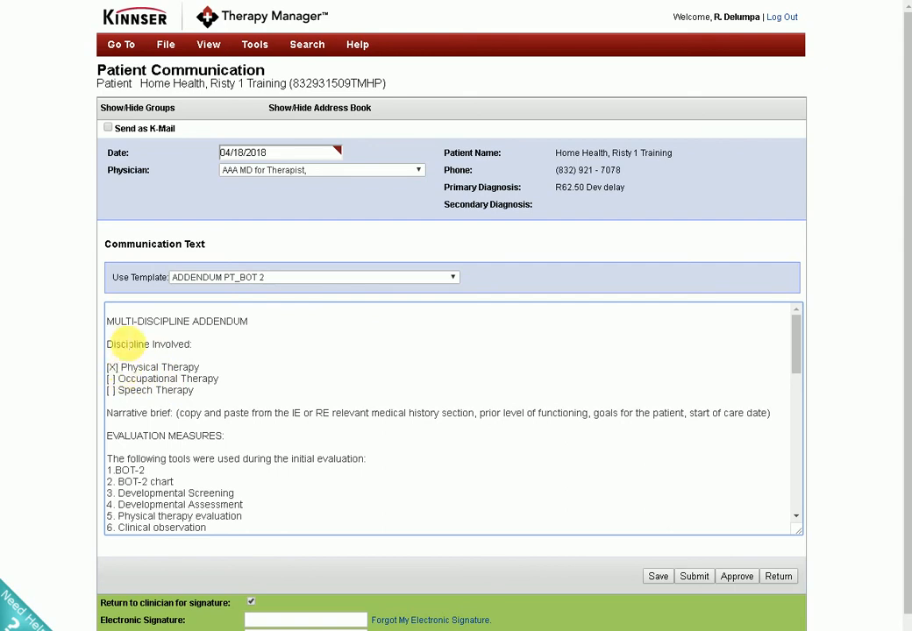
pyautogui.scroll(-2, 116, 377)
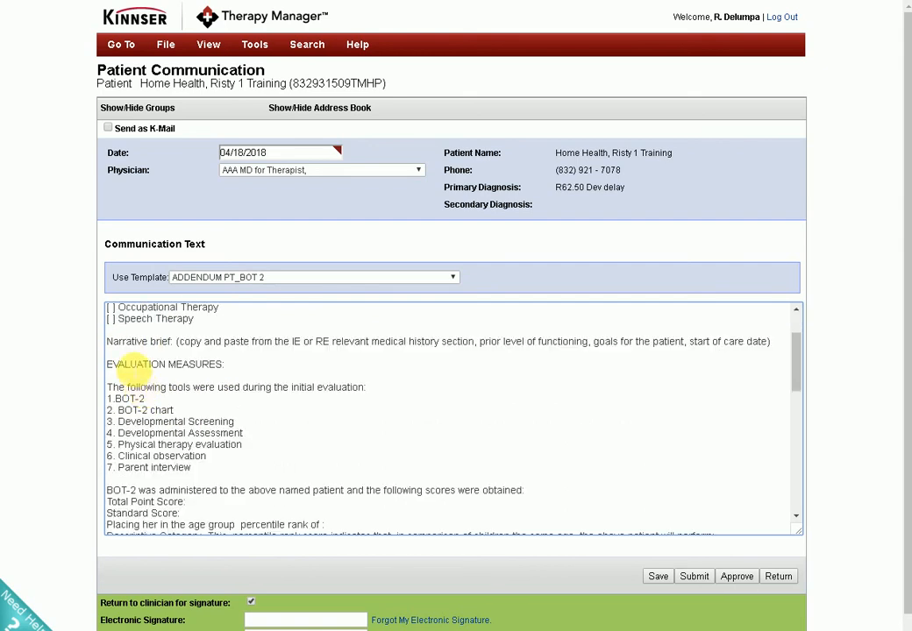
pyautogui.click(178, 342)
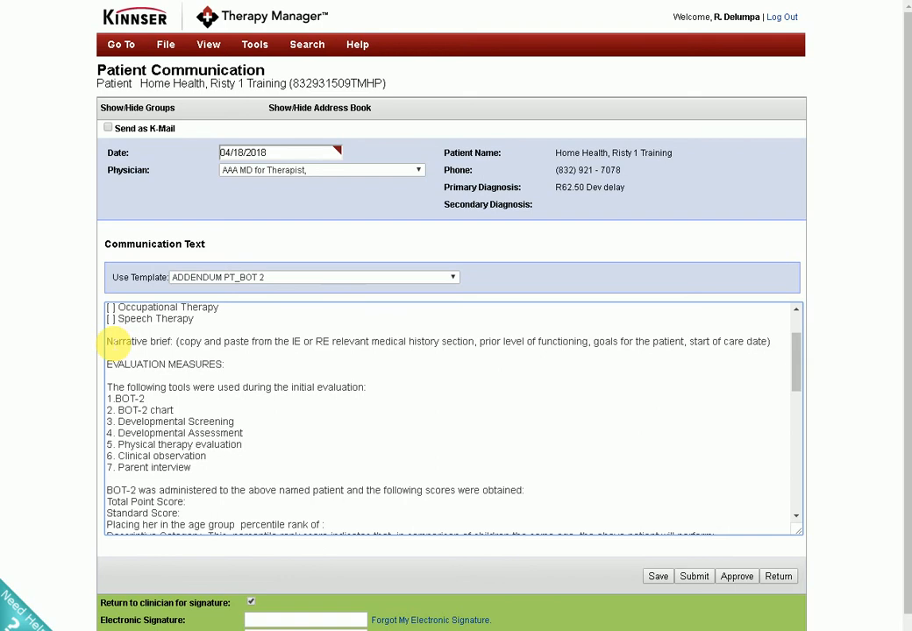
pyautogui.click(176, 342)
pyautogui.moveTo(119, 342); pyautogui.dragTo(776, 349)
pyautogui.press('BackSpace')
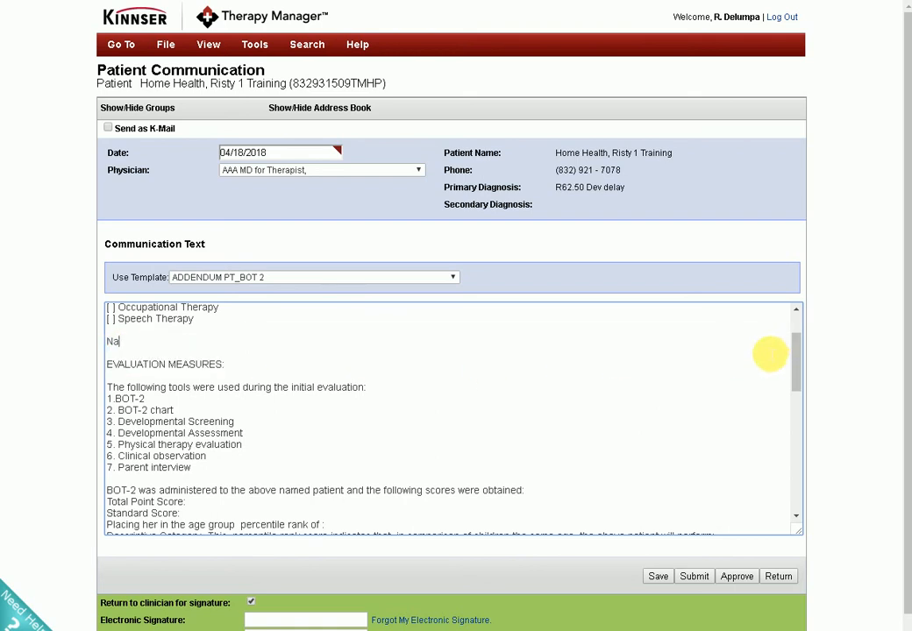
pyautogui.press('BackSpace')
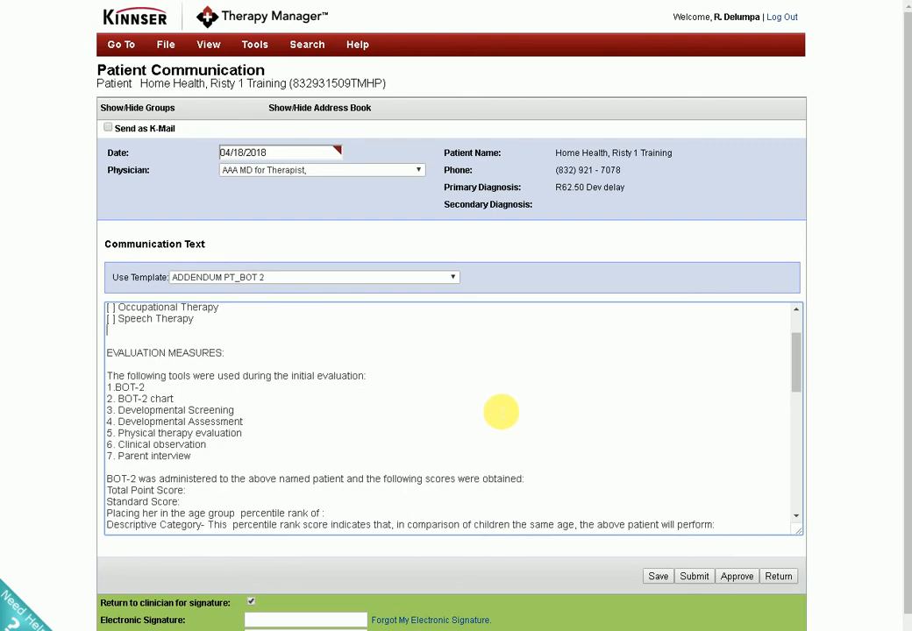
# Read through the list of tools used during the initial evaluation under EVALUATION MEASURES.
pyautogui.scroll(-2, 192, 399)
pyautogui.scroll(2, 163, 332)
pyautogui.scroll(-2, 141, 342)
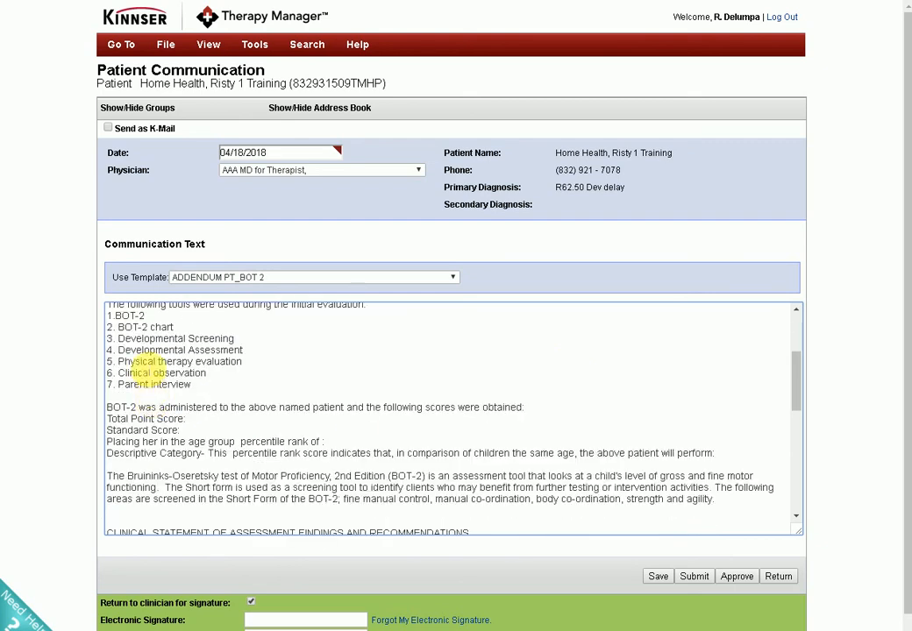
pyautogui.scroll(2, 114, 360)
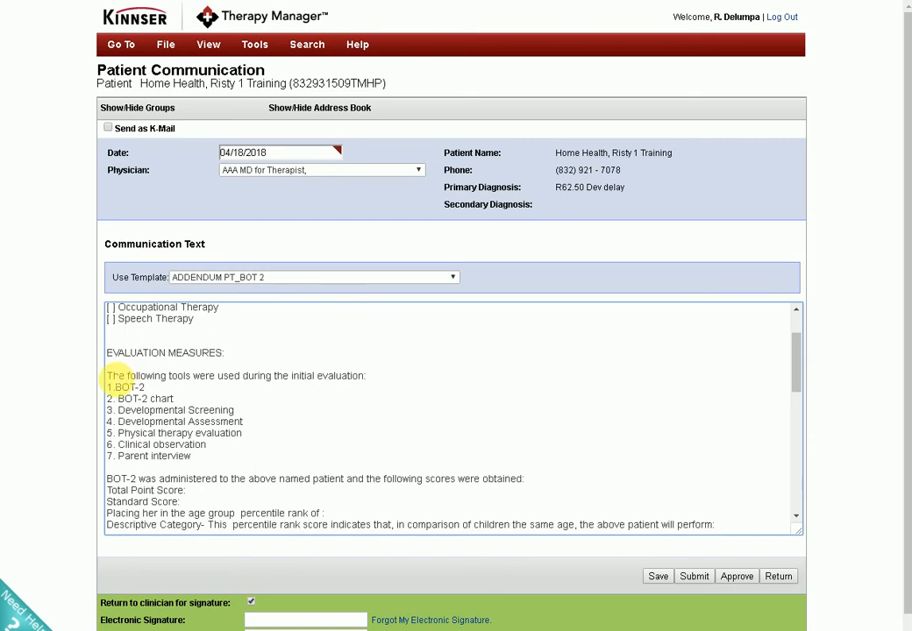
pyautogui.moveTo(155, 410); pyautogui.dragTo(206, 444)
pyautogui.click(219, 458)
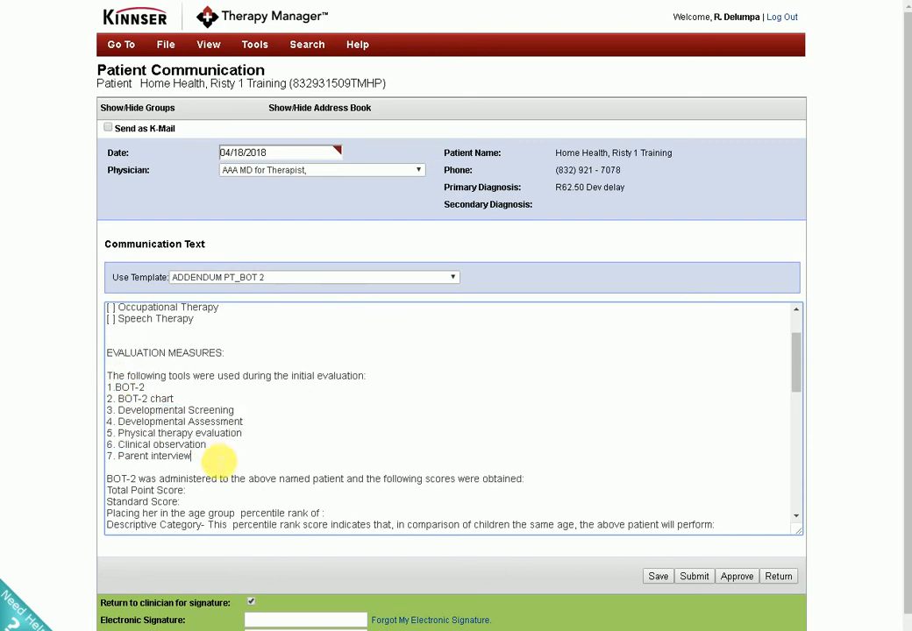
# Examine the BOT-2 lines for total point score, standard score, percentile rank and descriptive category, down to the clinical statement headings.
pyautogui.scroll(-4, 219, 457)
pyautogui.moveTo(107, 336); pyautogui.dragTo(303, 375)
pyautogui.click(307, 355)
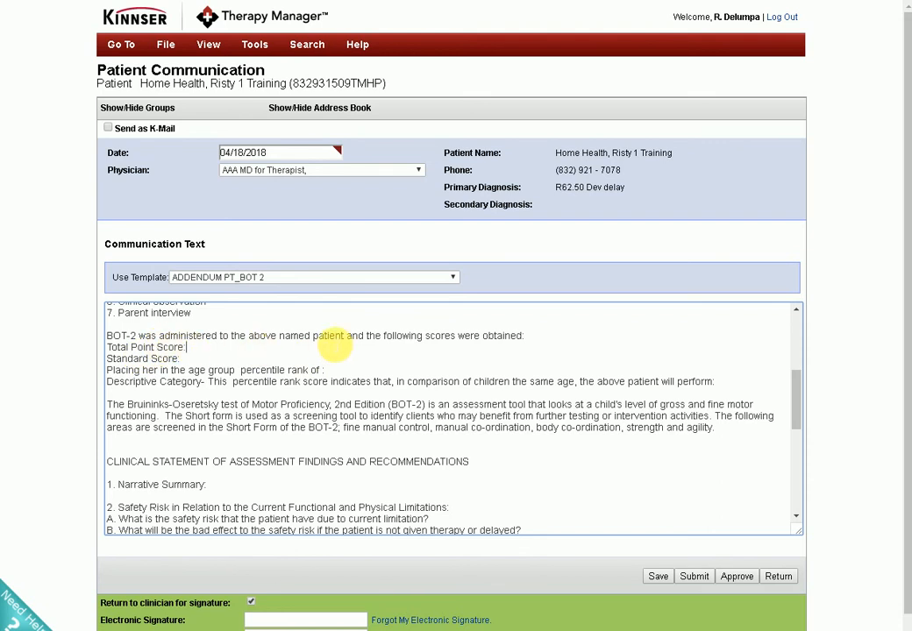
pyautogui.click(537, 348)
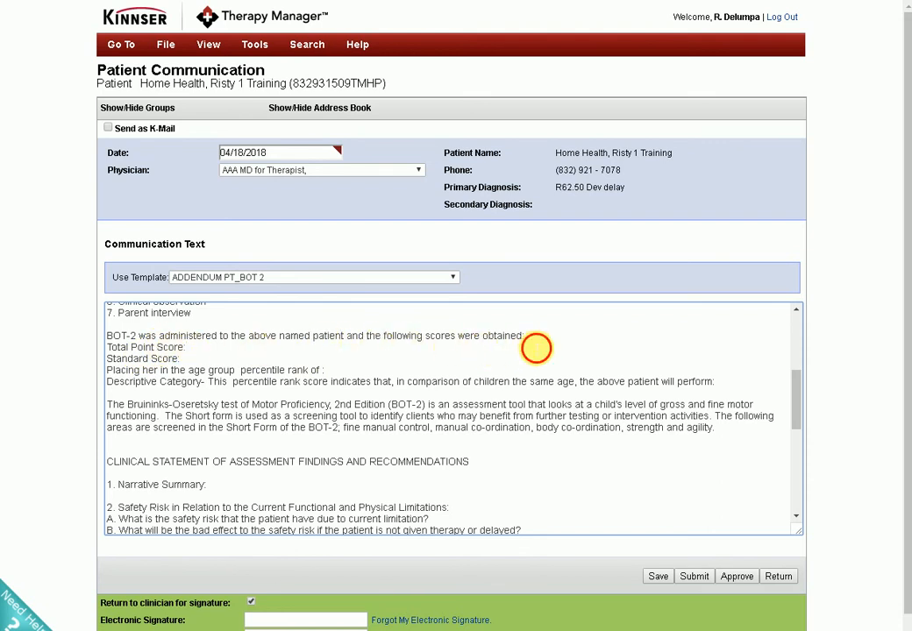
pyautogui.moveTo(106, 348); pyautogui.dragTo(495, 378)
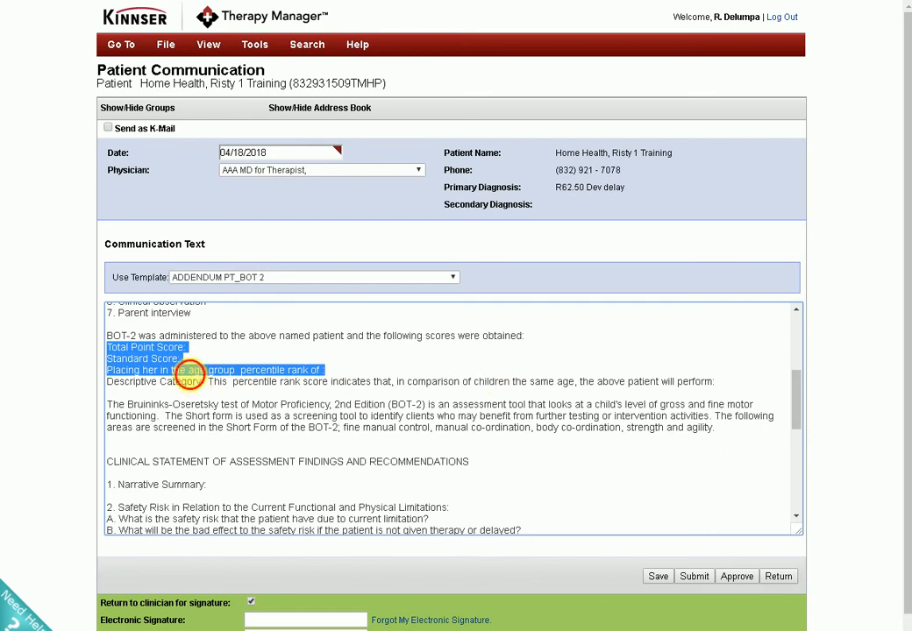
pyautogui.click(111, 349)
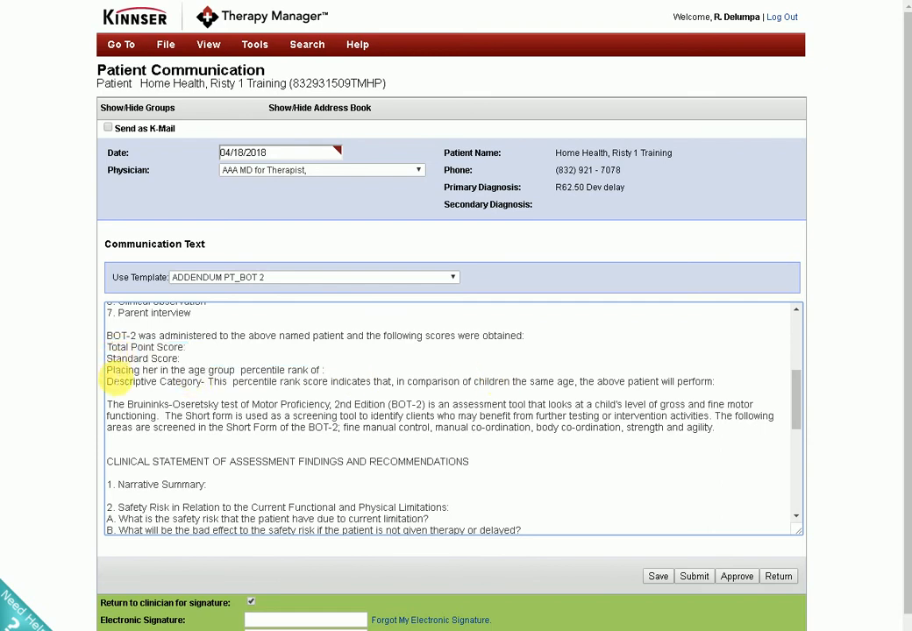
pyautogui.moveTo(239, 370); pyautogui.dragTo(328, 382)
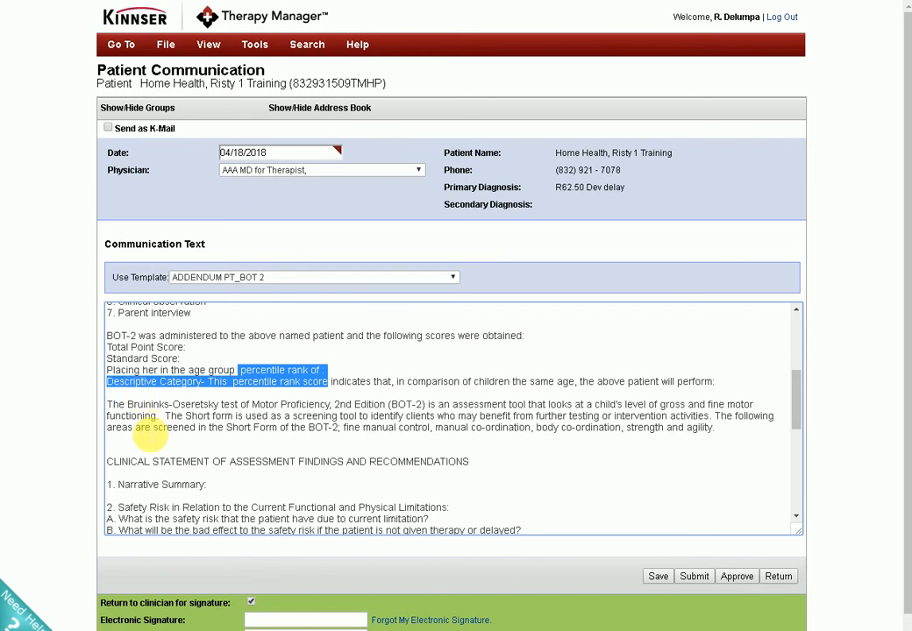
pyautogui.click(150, 439)
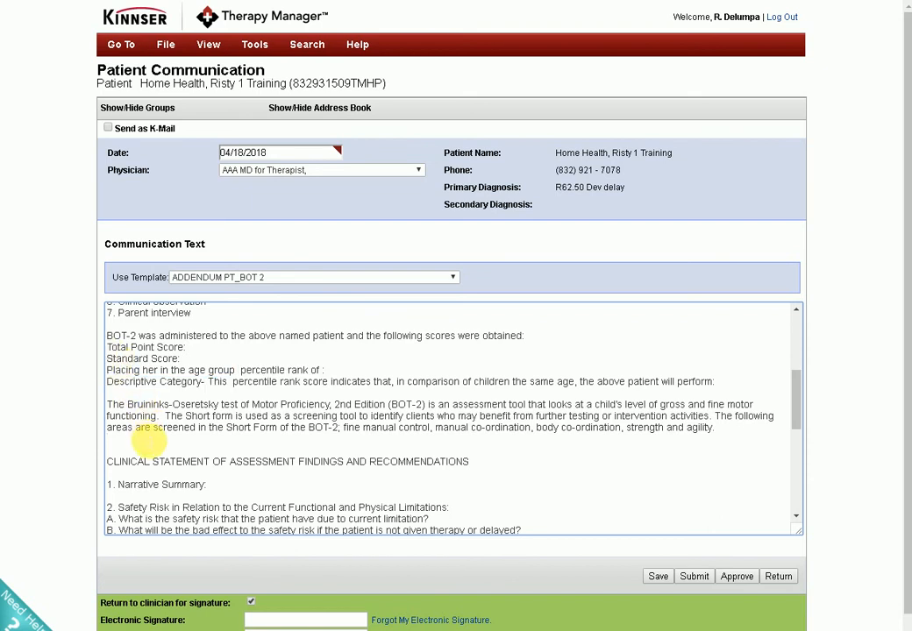
pyautogui.scroll(-3, 153, 445)
pyautogui.scroll(2, 144, 444)
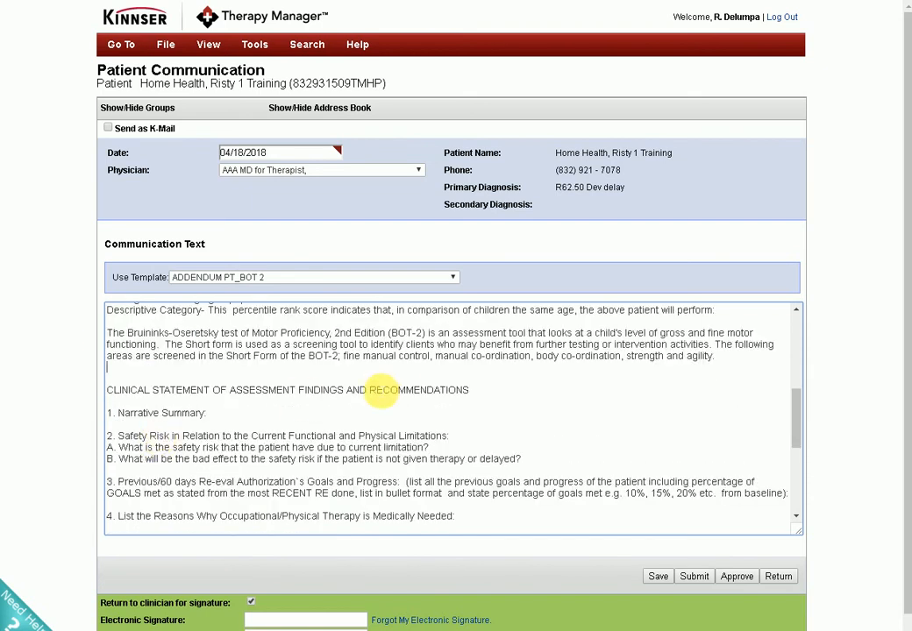
# Cut guiding questions A and B from section 2, Safety Risk, and leave an empty line there for the answer.
pyautogui.click(227, 419)
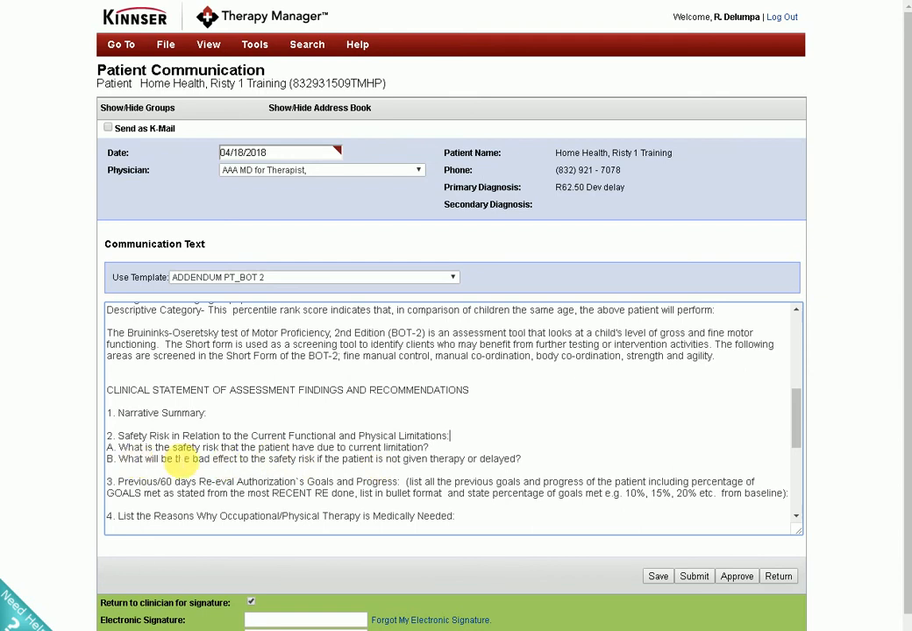
pyautogui.click(450, 453)
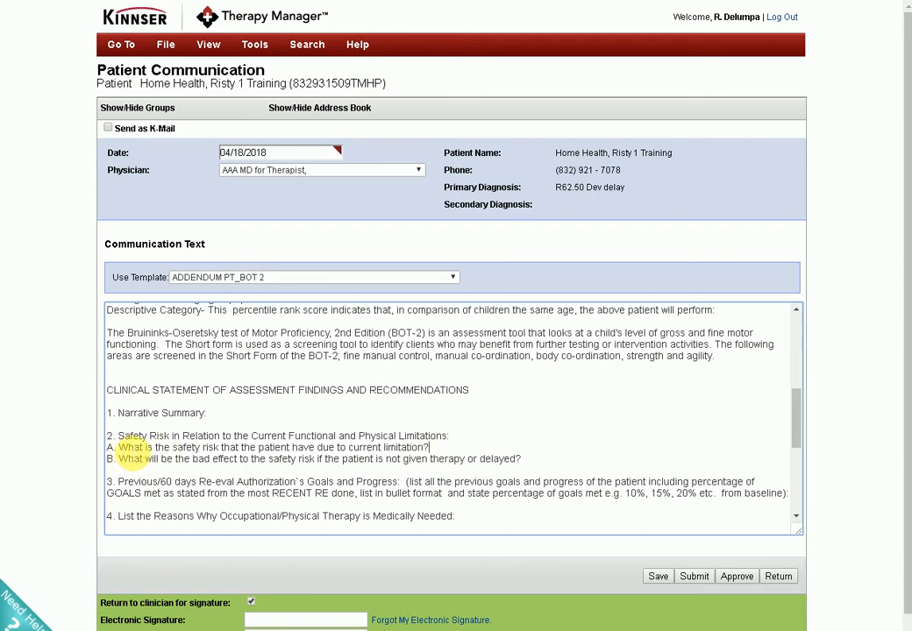
pyautogui.moveTo(112, 453); pyautogui.dragTo(479, 464)
pyautogui.hotkey('ctrl', 'c')
pyautogui.rightClick(480, 465)
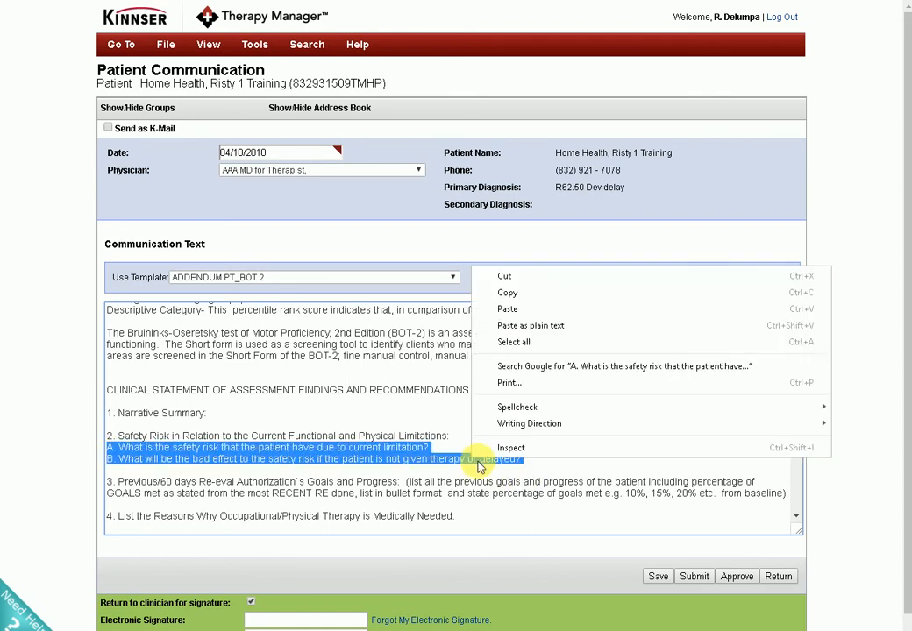
pyautogui.click(506, 275)
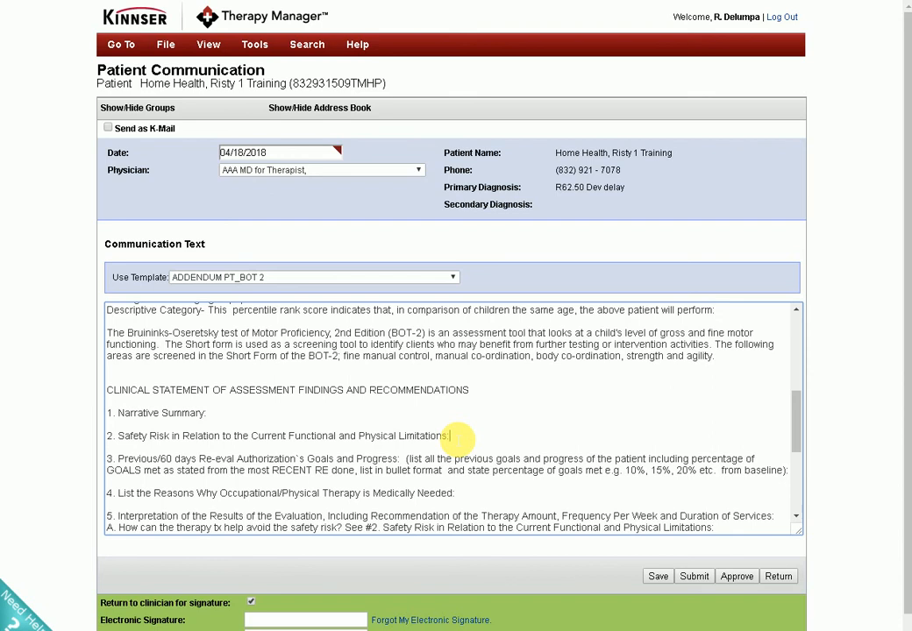
pyautogui.press('Return')
pyautogui.scroll(-1, 474, 440)
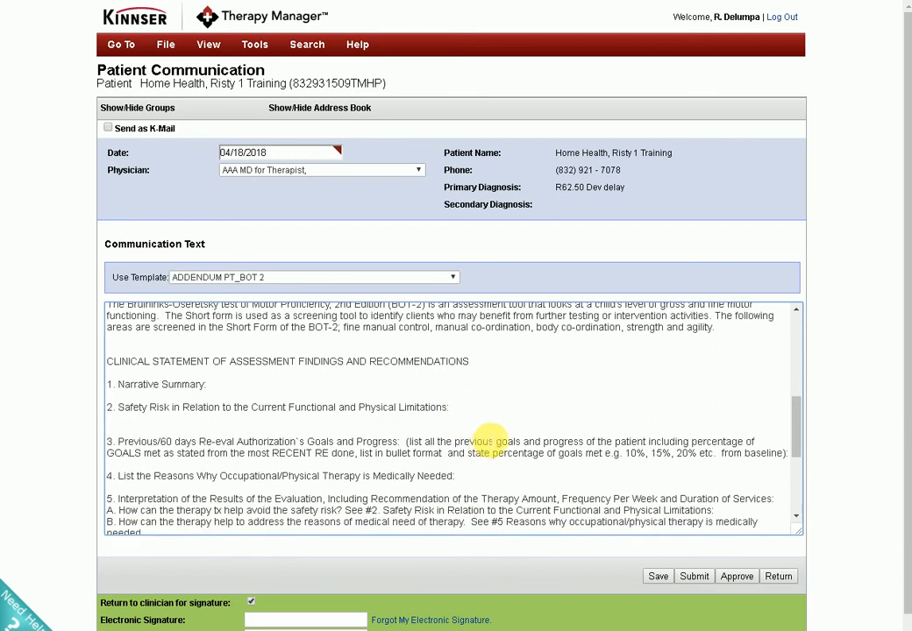
pyautogui.hotkey('ctrl', 'v')
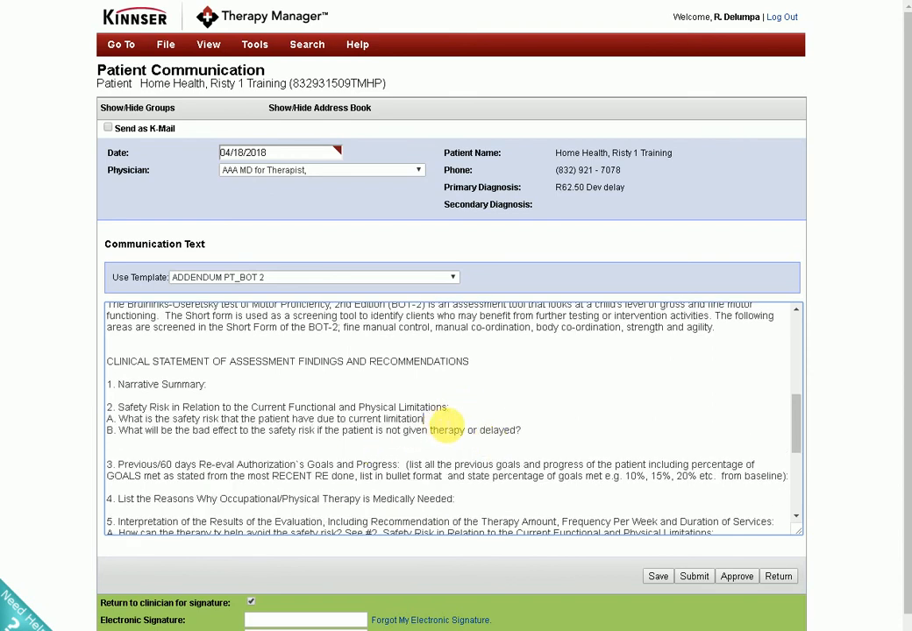
pyautogui.press('Return')
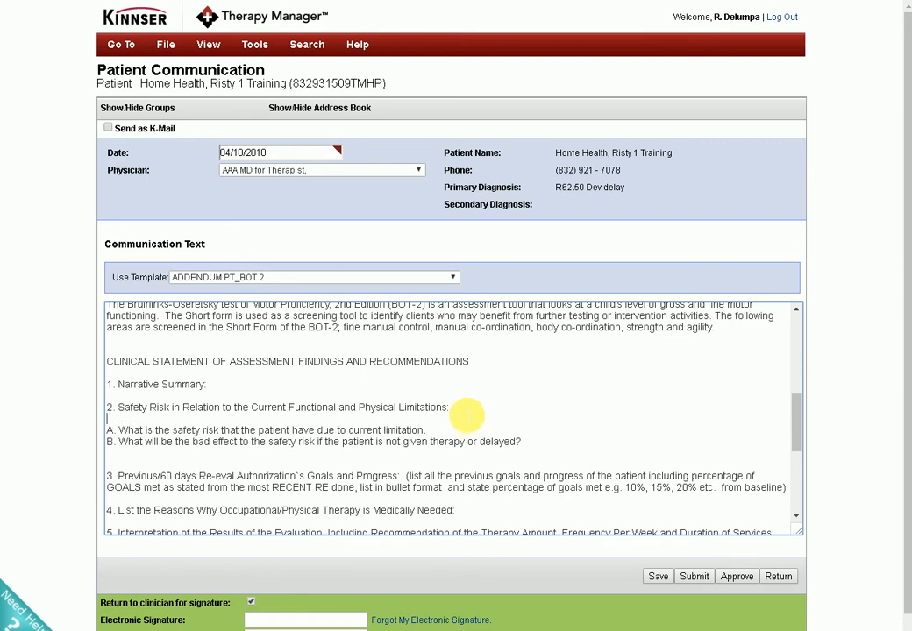
pyautogui.click(104, 429)
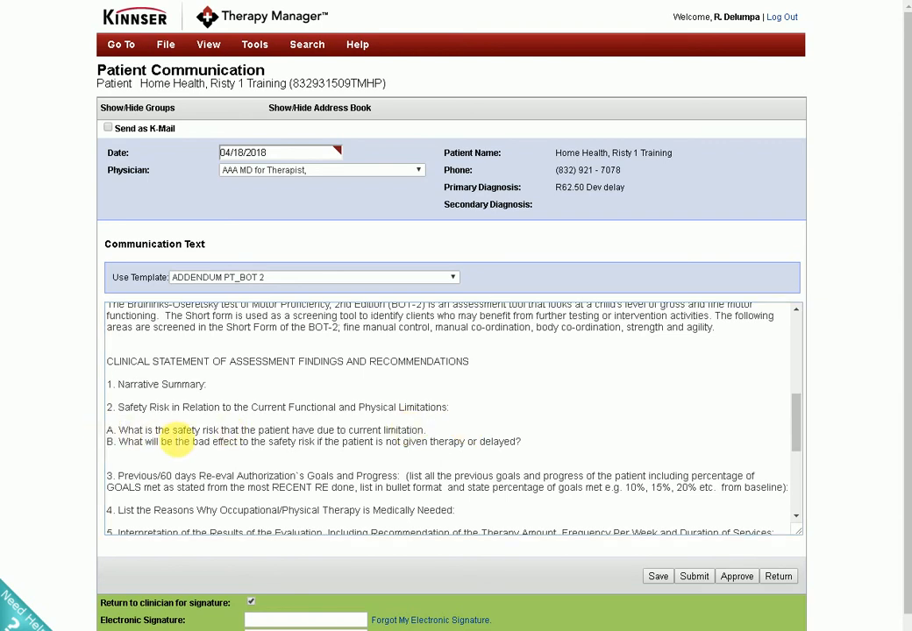
pyautogui.moveTo(109, 429); pyautogui.dragTo(550, 453)
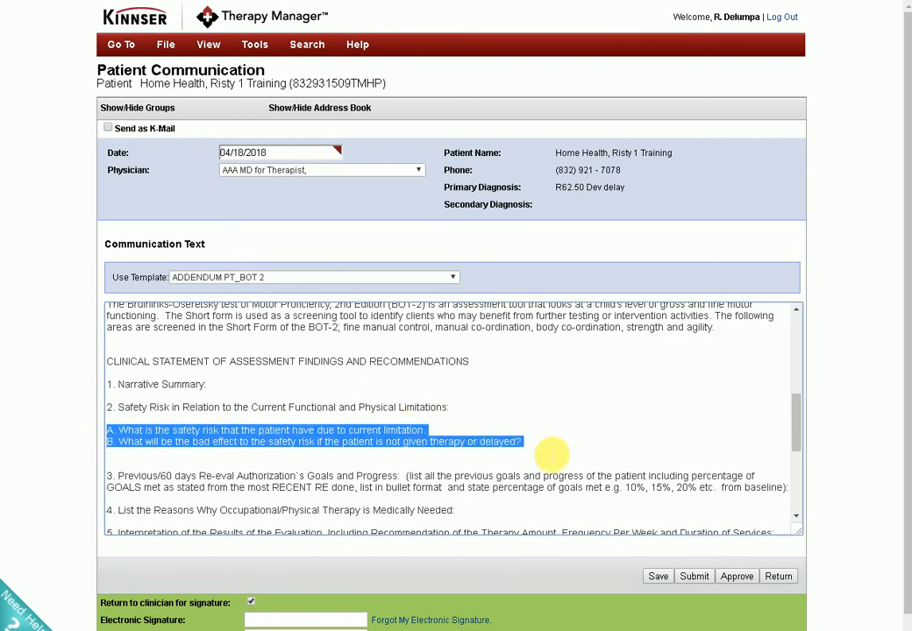
pyautogui.press('BackSpace')
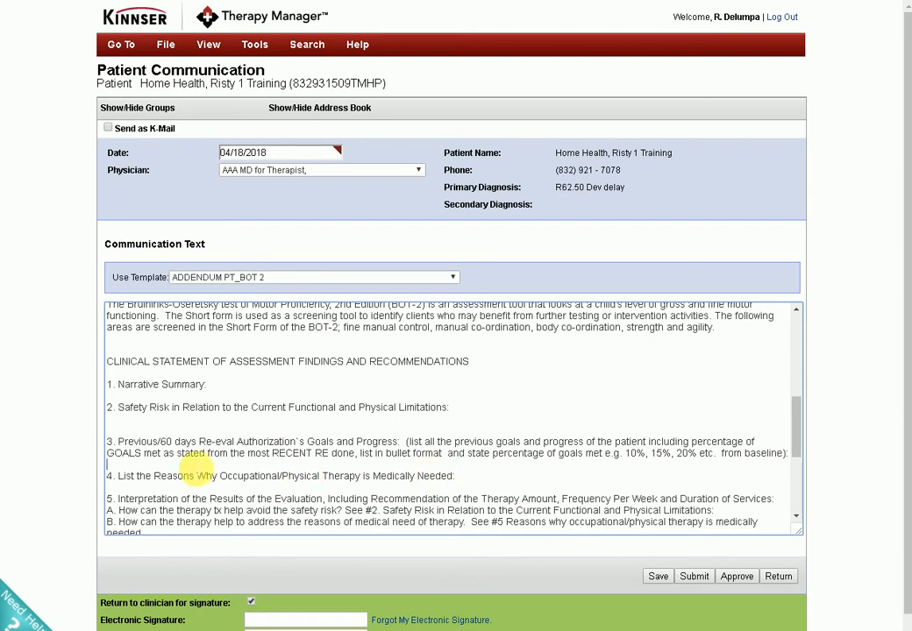
# Add an empty answer line below section 3, previous goals and progress, and below section 4, reasons therapy is medically needed.
pyautogui.press('Return')
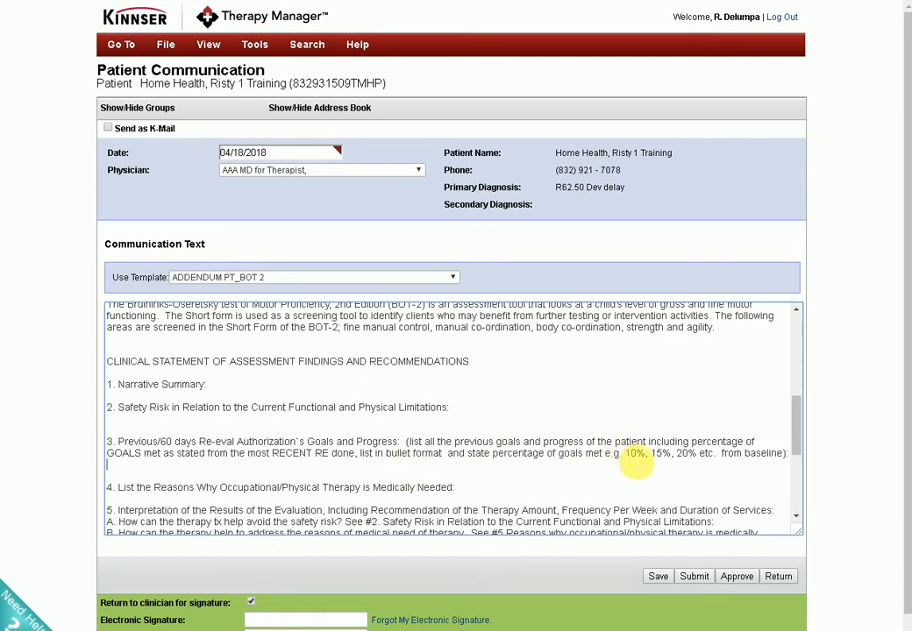
pyautogui.scroll(-2, 289, 497)
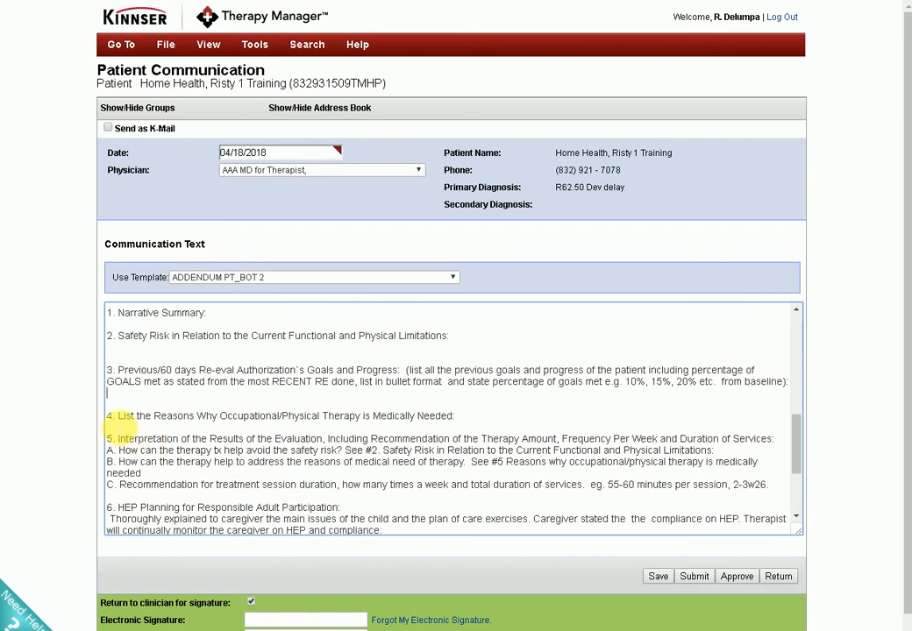
pyautogui.click(474, 417)
pyautogui.press('Return')
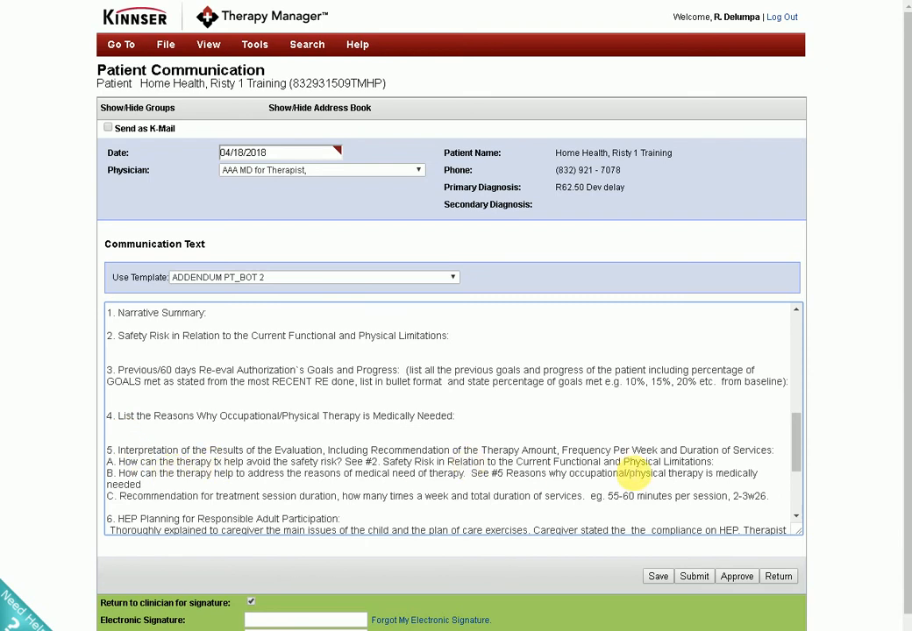
# Clear guiding questions A to C and the sample session duration and frequency from section 5, Interpretation of the Results of the Evaluation.
pyautogui.scroll(-2, 242, 469)
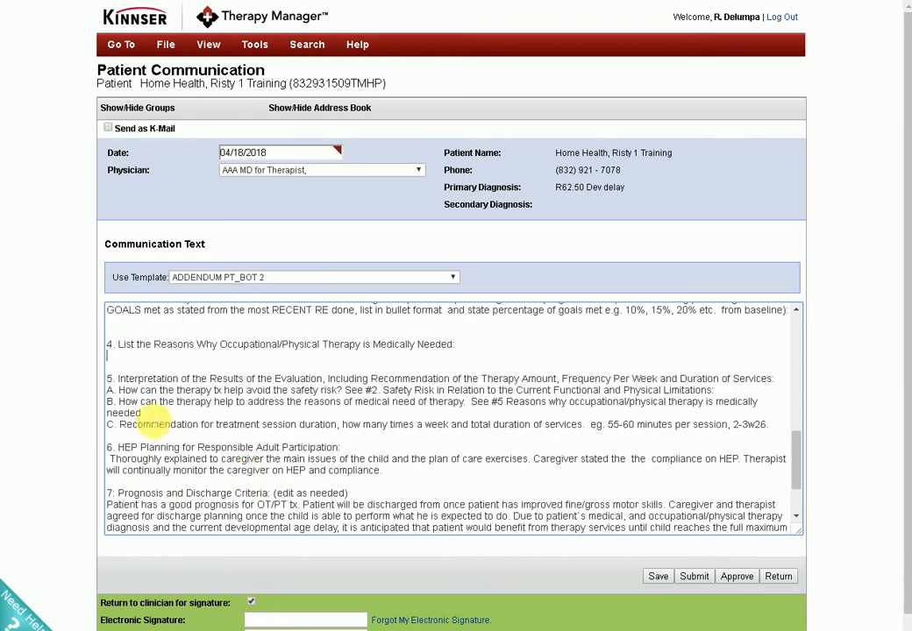
pyautogui.moveTo(107, 390); pyautogui.dragTo(607, 428)
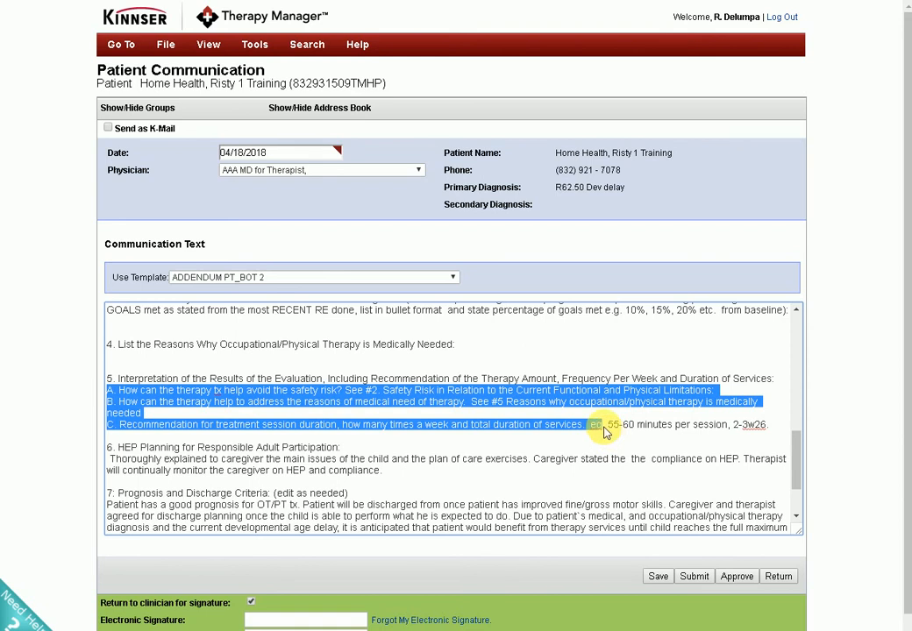
pyautogui.rightClick(452, 421)
pyautogui.click(484, 426)
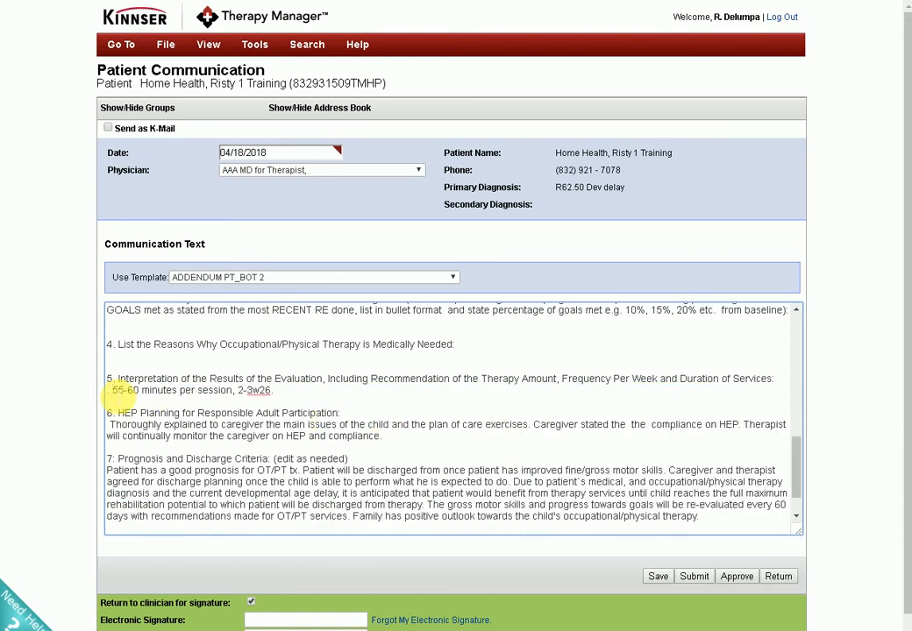
pyautogui.press('BackSpace')
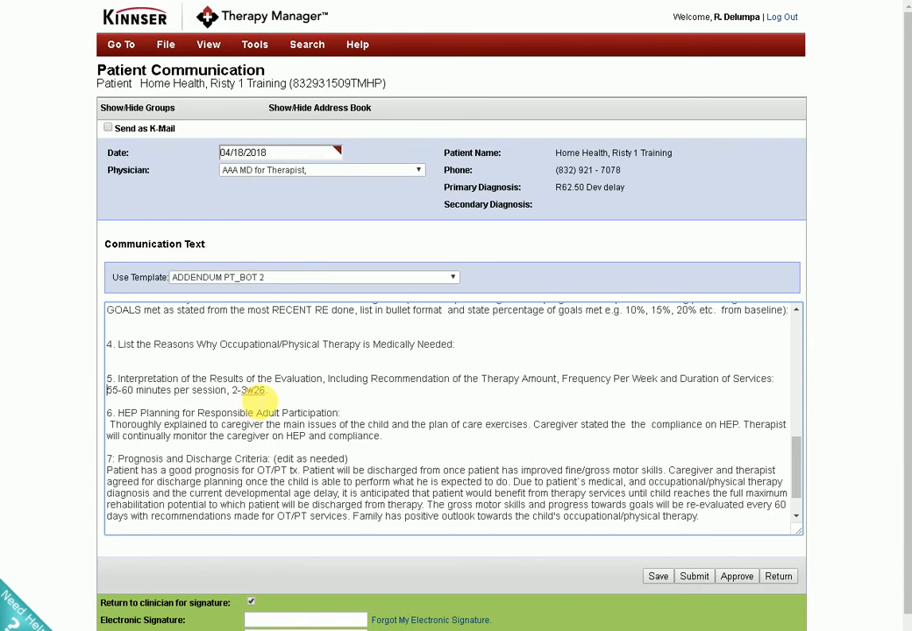
pyautogui.moveTo(306, 400); pyautogui.dragTo(111, 396)
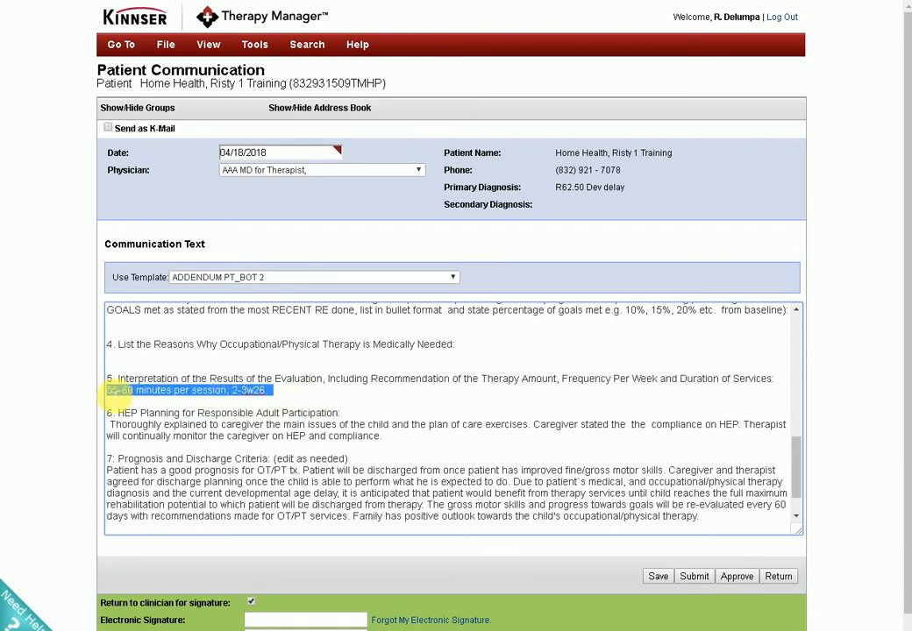
pyautogui.press('BackSpace')
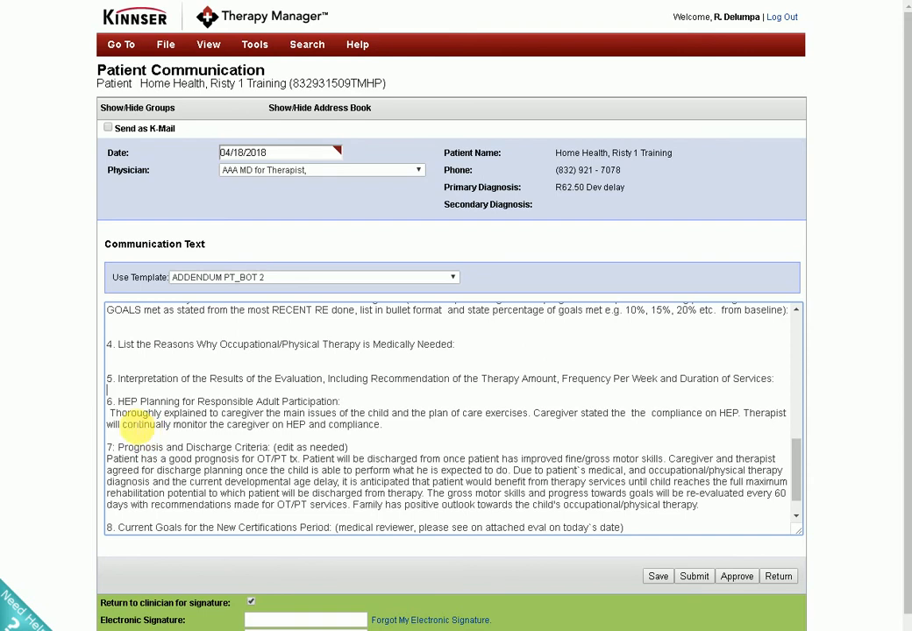
# Check the caregiver statement in section 6, HEP Planning, and cut the prewritten paragraph under section 7, Prognosis and Discharge Criteria.
pyautogui.moveTo(110, 414); pyautogui.dragTo(409, 429)
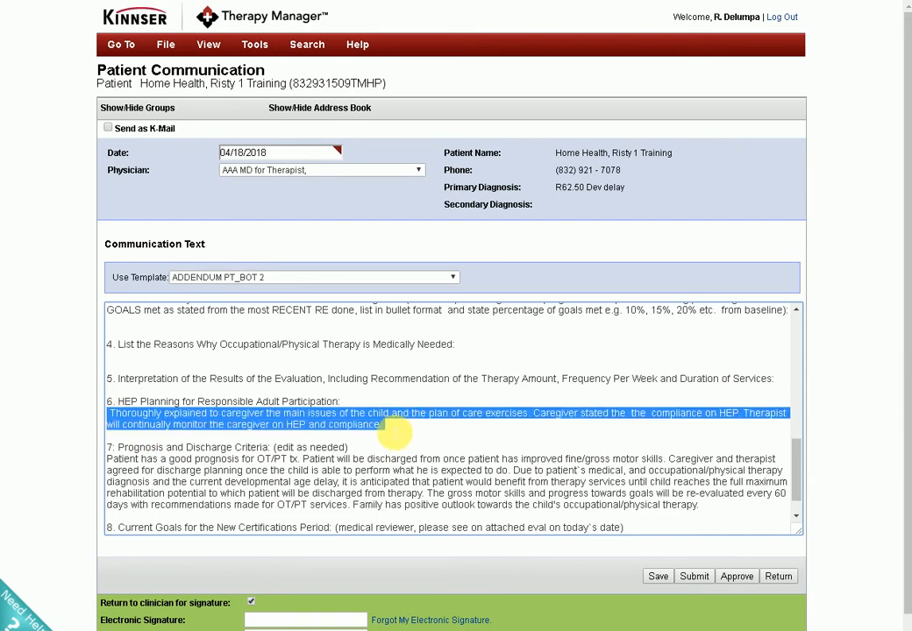
pyautogui.scroll(-1, 342, 438)
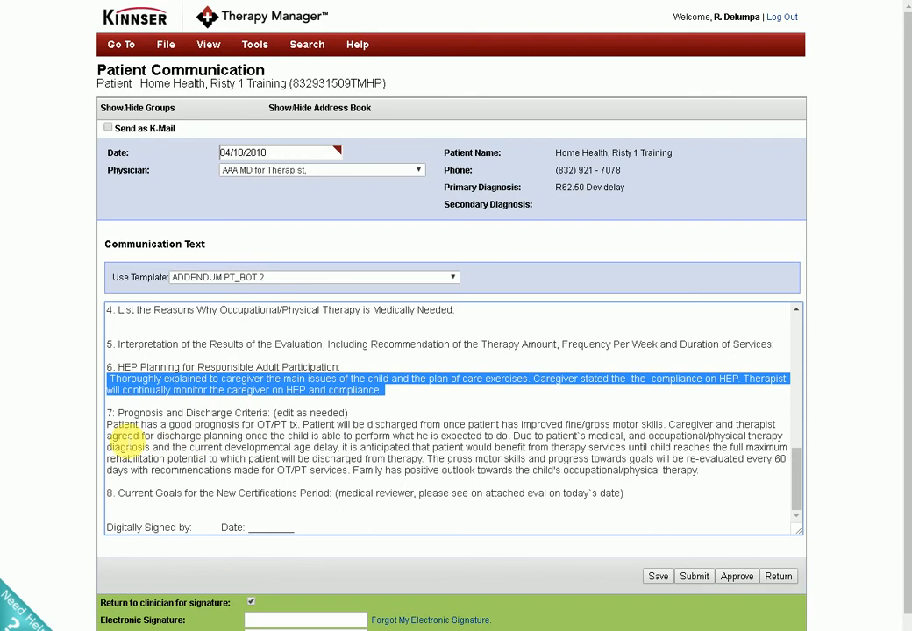
pyautogui.moveTo(108, 426); pyautogui.dragTo(732, 478)
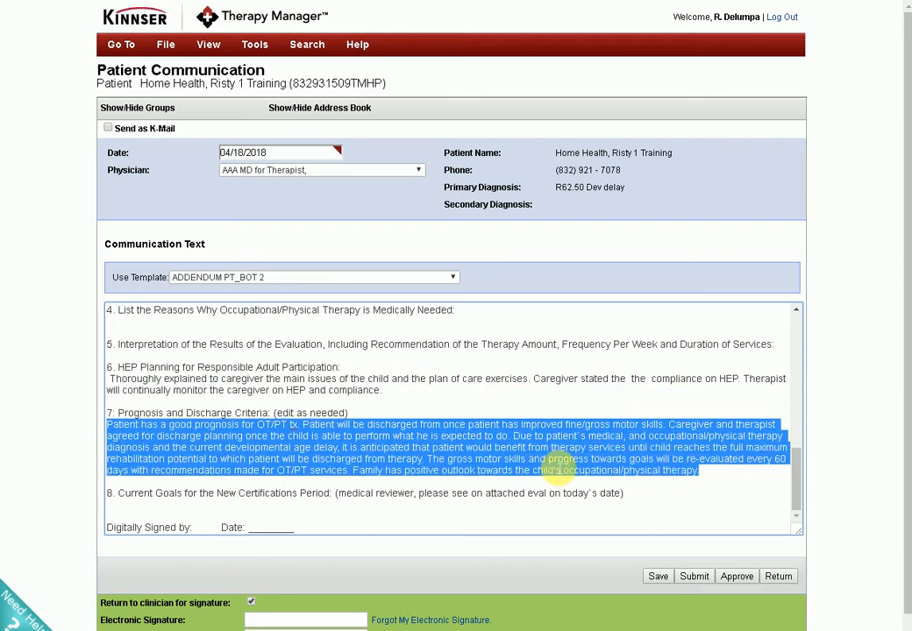
pyautogui.rightClick(553, 462)
pyautogui.click(586, 282)
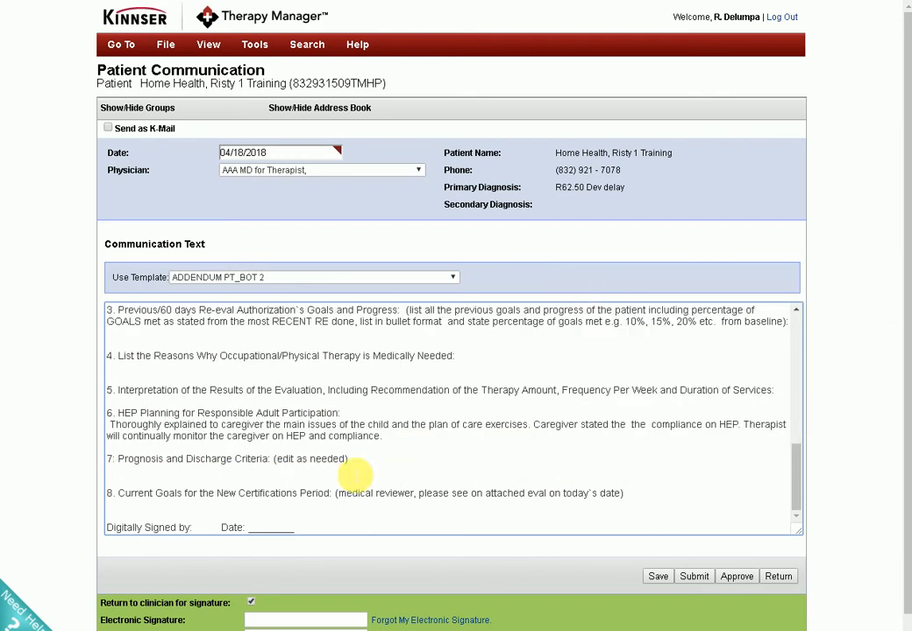
# Check the medical reviewer remark in section 8, Current Goals, and delete the "Digitally Signed by" and "Date" line ending the note.
pyautogui.scroll(-1, 342, 451)
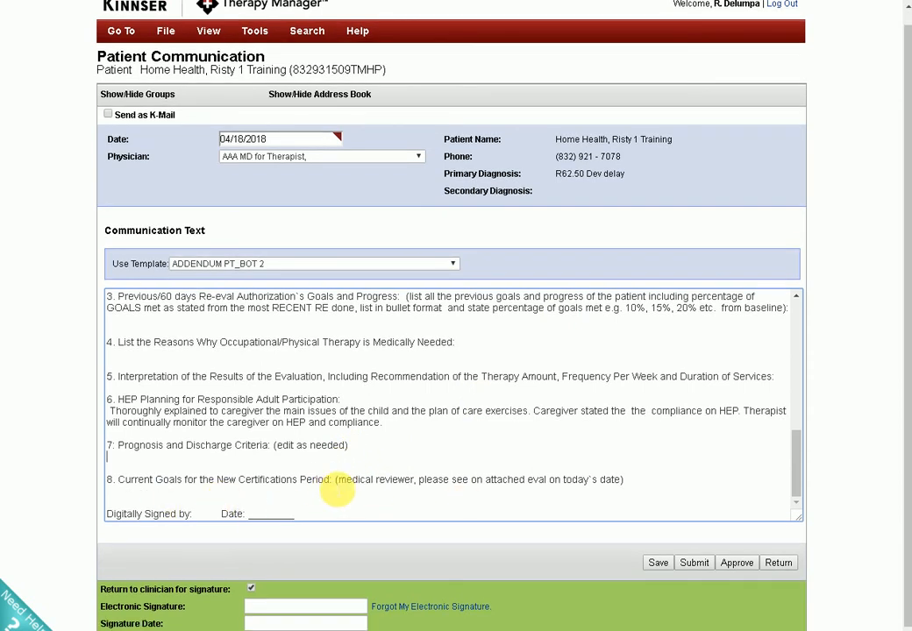
pyautogui.moveTo(337, 489); pyautogui.dragTo(604, 496)
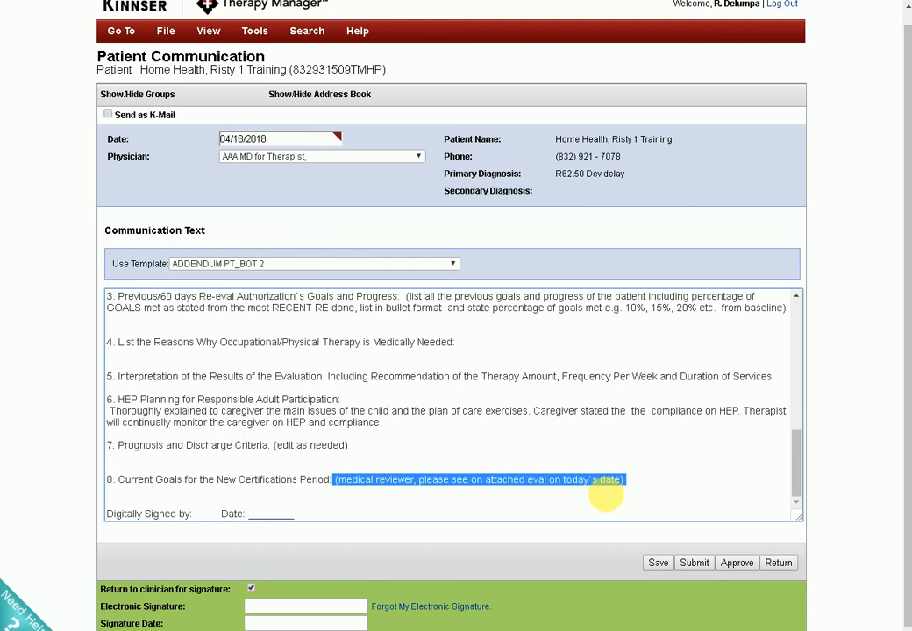
pyautogui.click(371, 519)
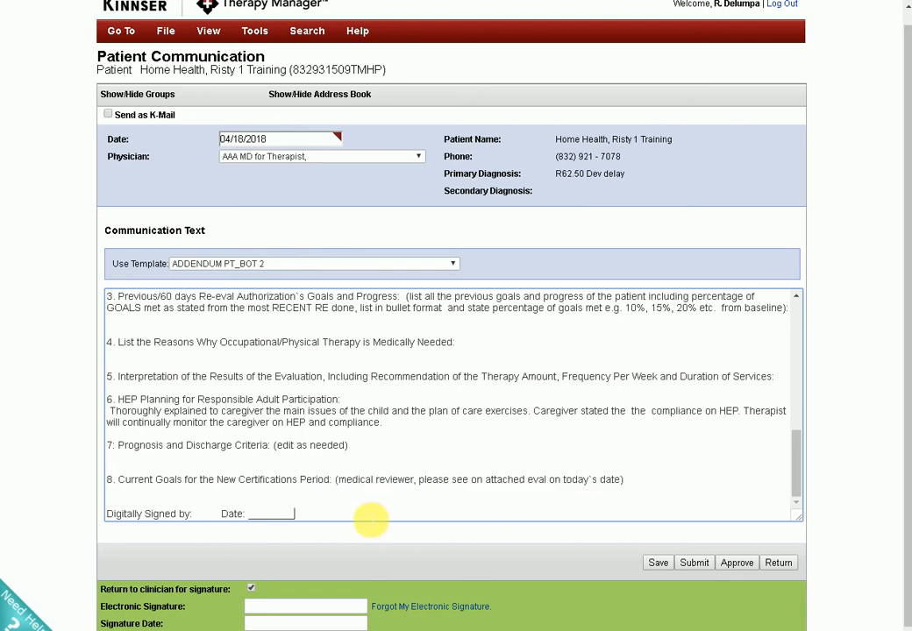
pyautogui.moveTo(370, 519); pyautogui.dragTo(117, 513)
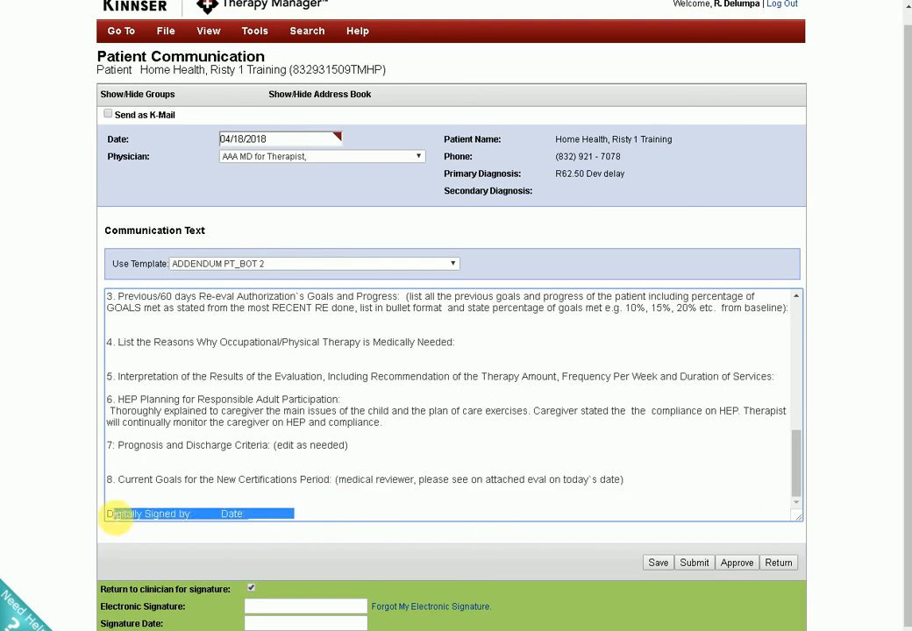
pyautogui.press('BackSpace')
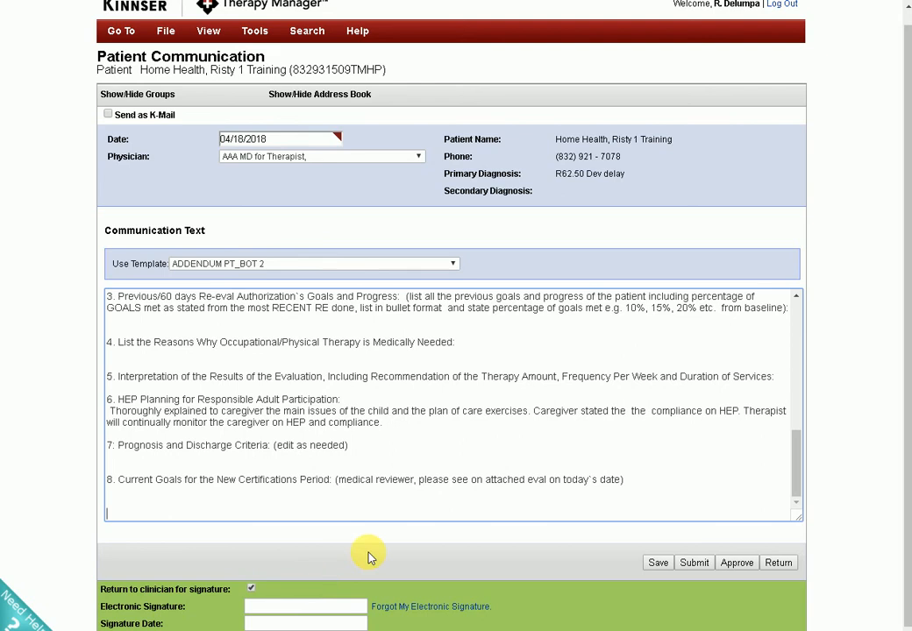
# Save the addendum note and review the print view of the Narrative Addendum PT task.
pyautogui.click(658, 563)
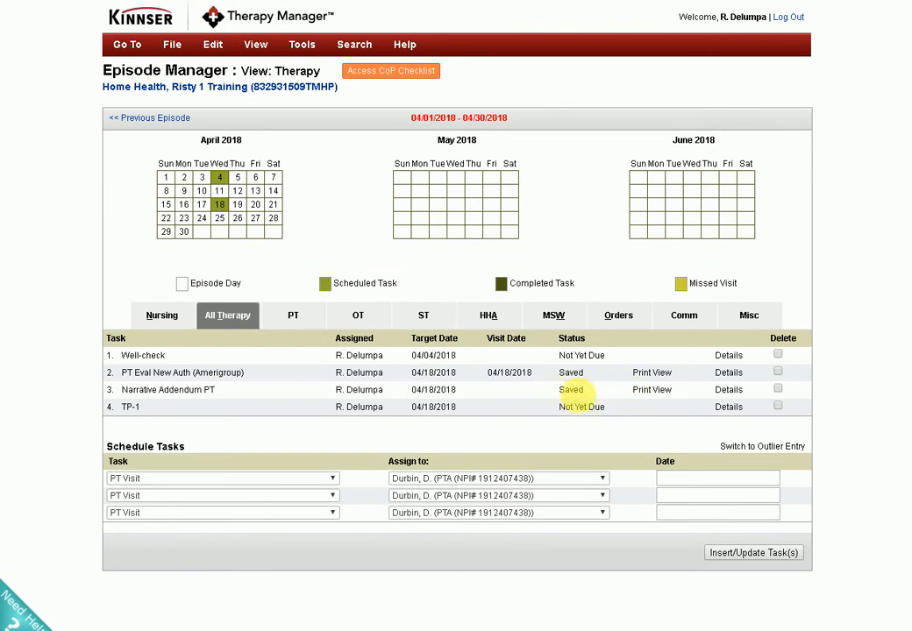
pyautogui.click(654, 393)
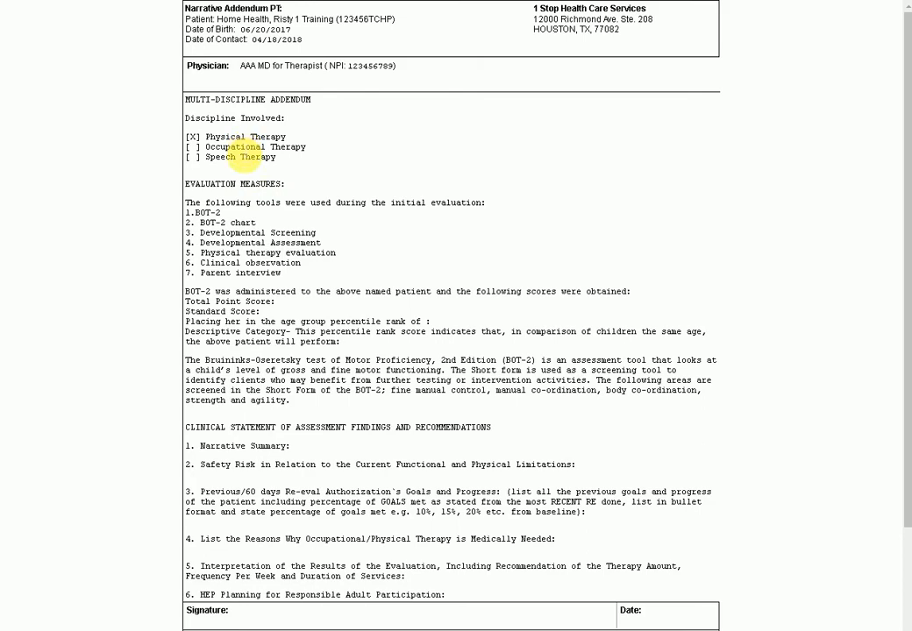
pyautogui.scroll(-3, 203, 157)
pyautogui.scroll(3, 238, 358)
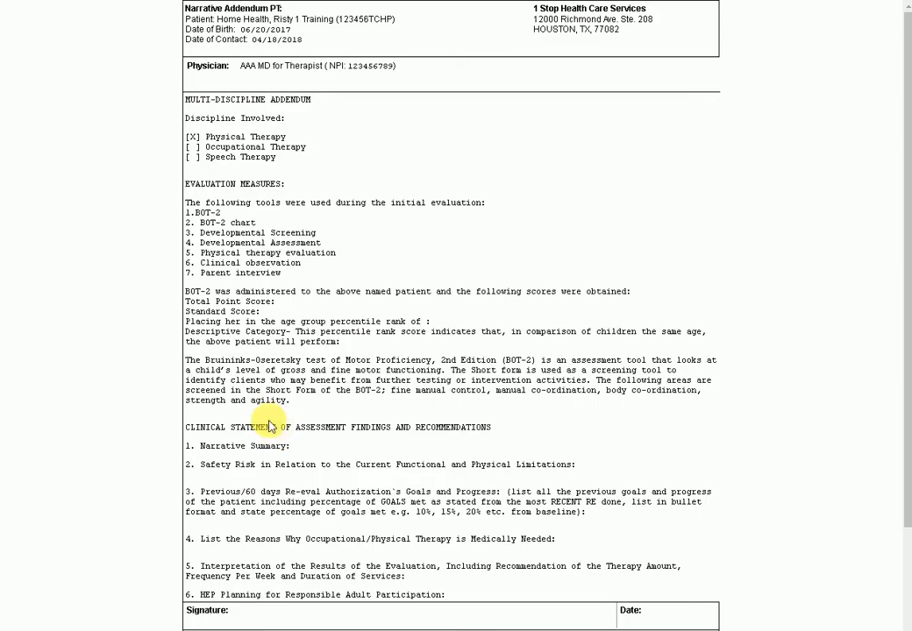